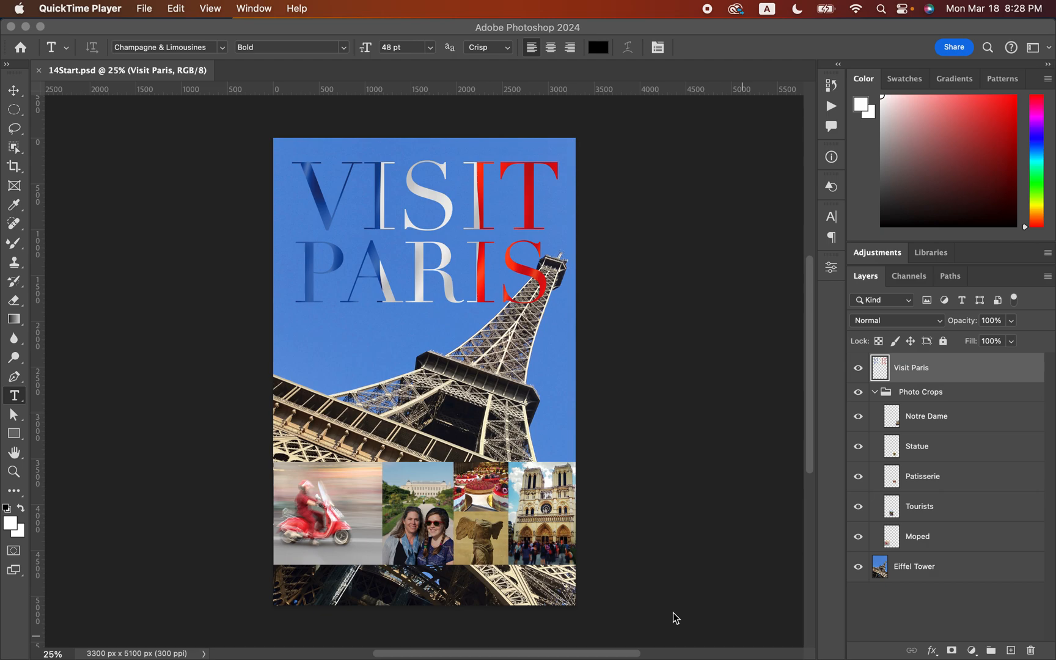
# Step: Examine the color settings' working spaces, color management policies and conversion options, leaving them unaltered
pyautogui.click(666, 532)
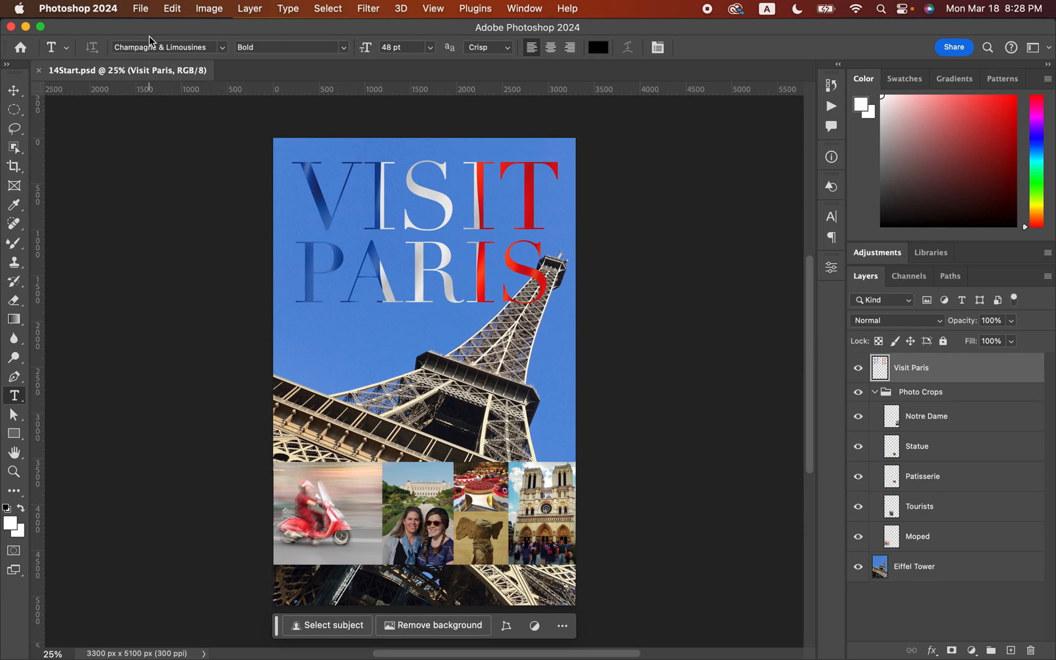
pyautogui.click(142, 9)
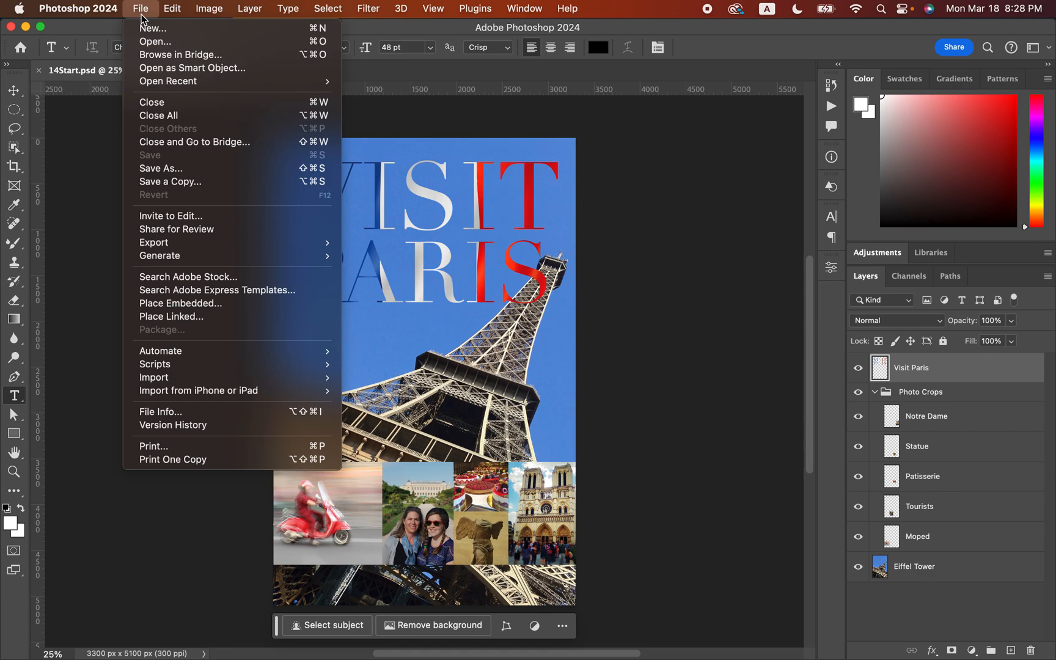
pyautogui.moveTo(174, 14)
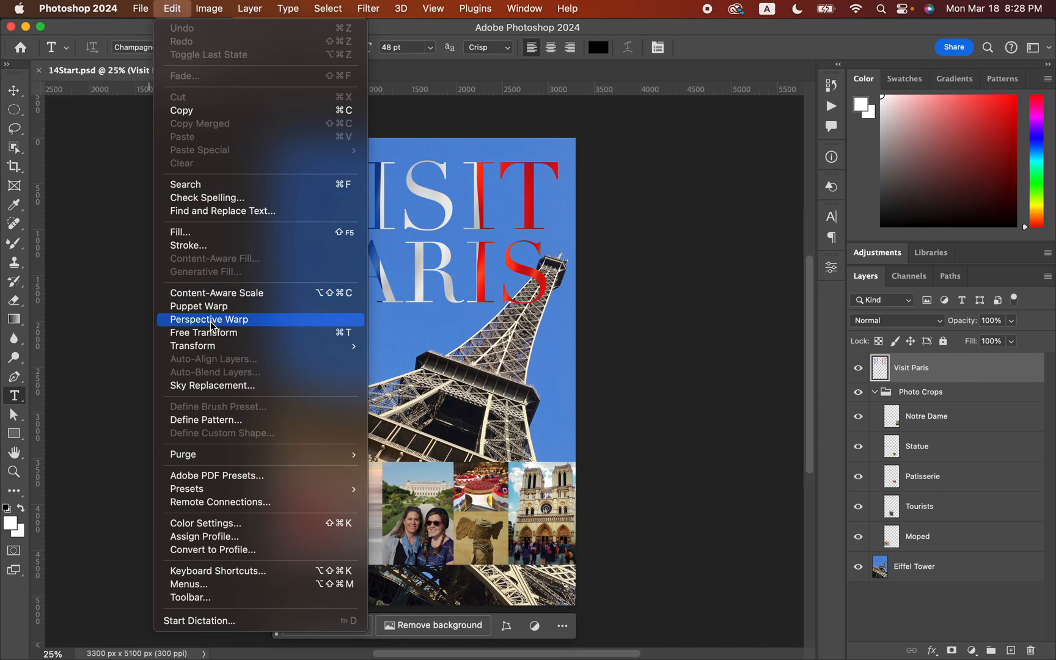
pyautogui.click(193, 523)
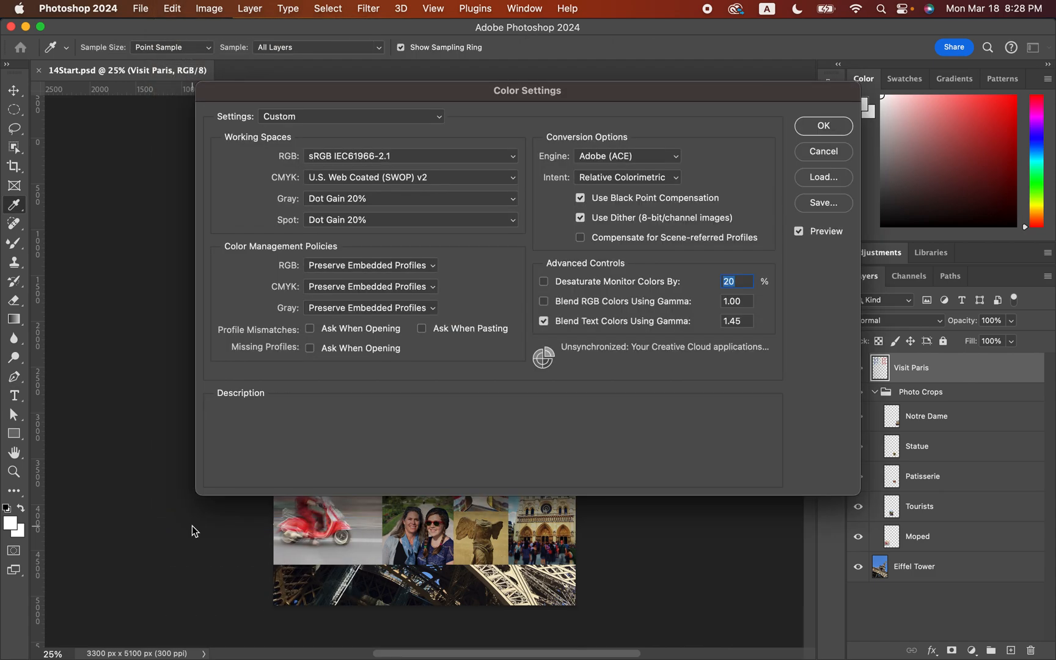
pyautogui.moveTo(505, 183)
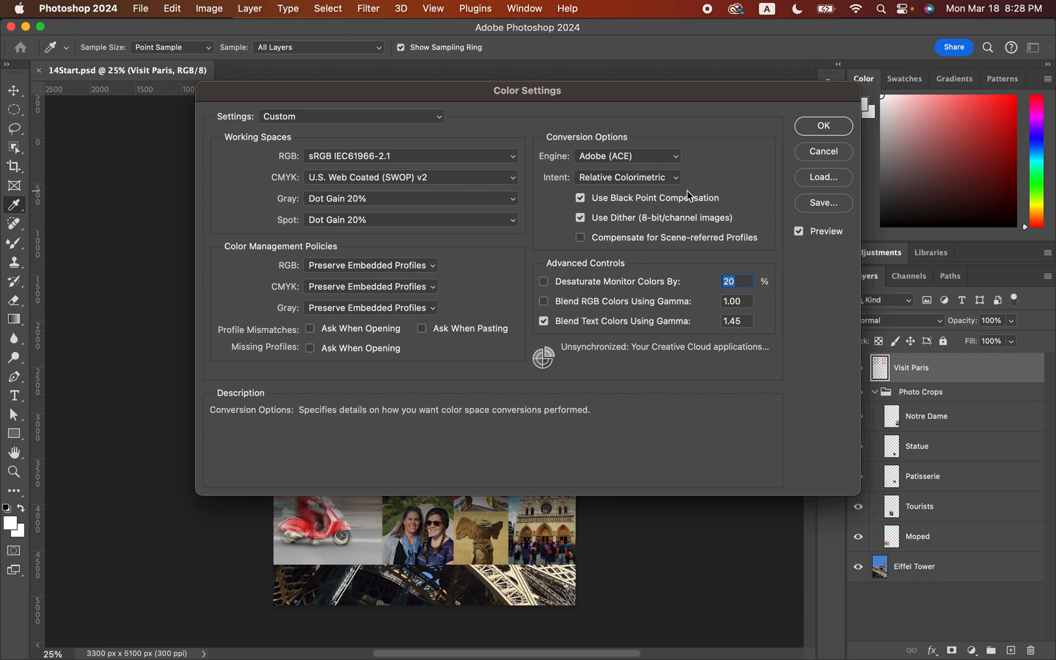
pyautogui.click(826, 150)
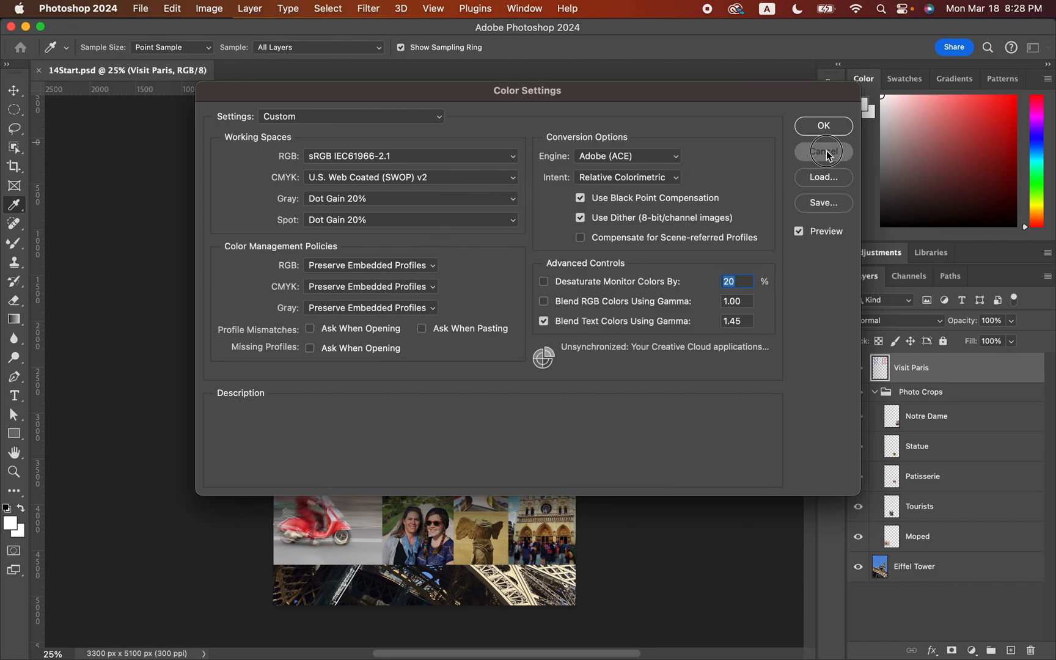
pyautogui.press('t')
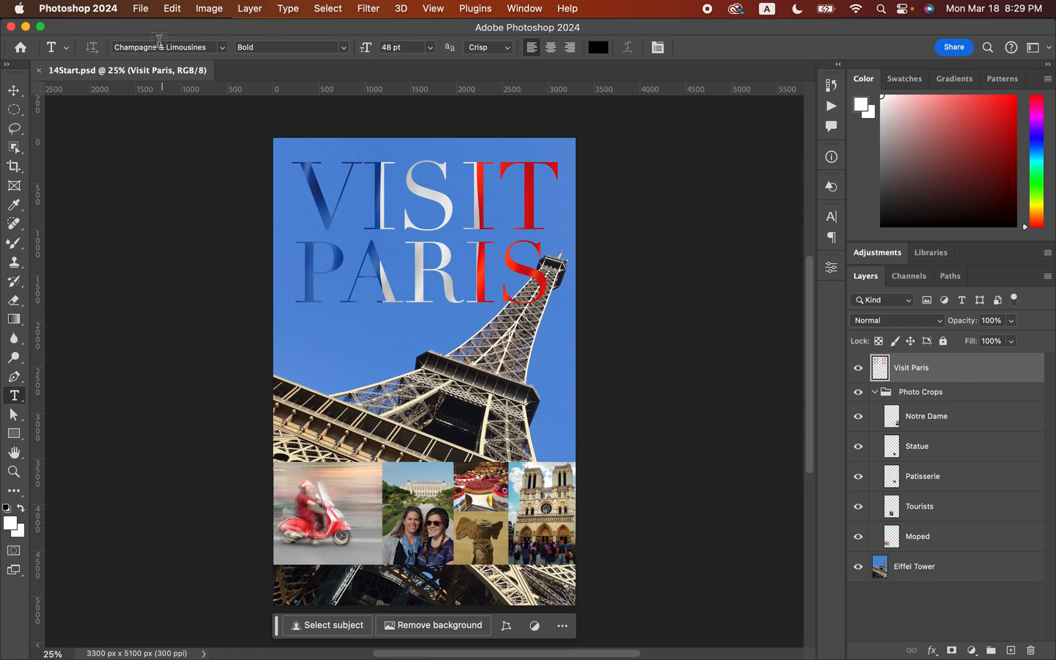
# Step: Save a copy of the document under the name 14Working.psd in the Lesson14 folder, with maximized compatibility
pyautogui.click(142, 9)
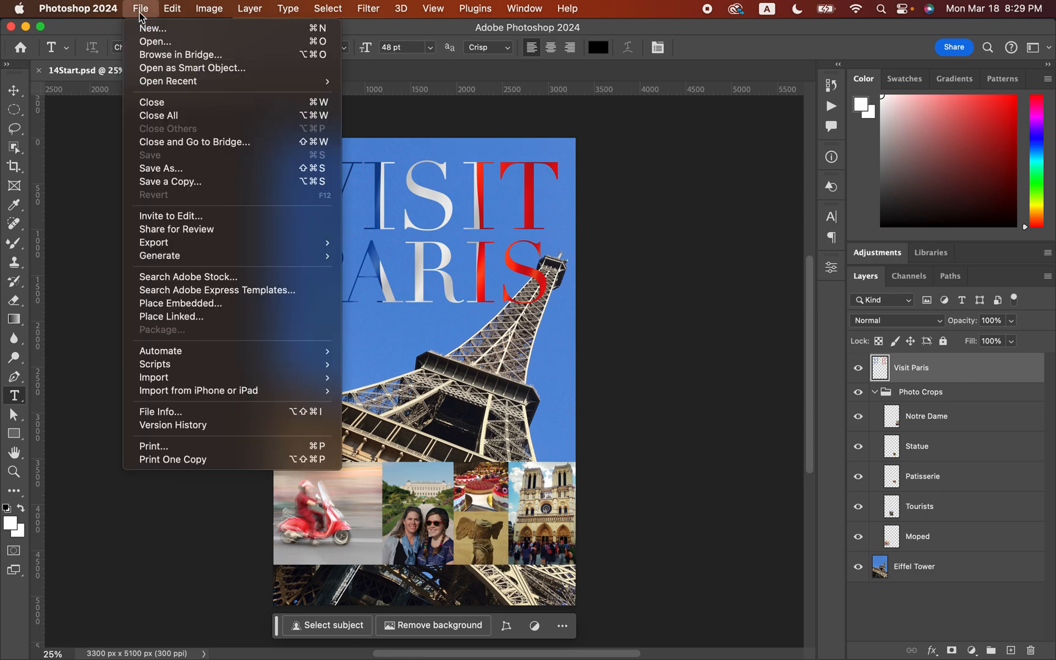
pyautogui.click(161, 168)
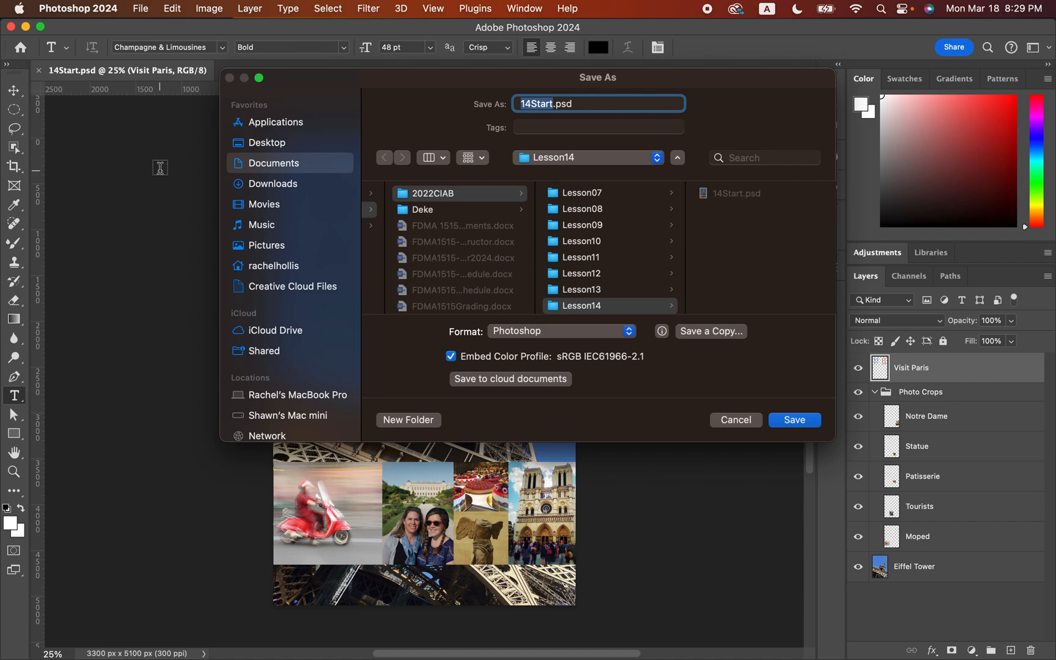
pyautogui.press('Right')
pyautogui.press('BackSpace')
pyautogui.press('BackSpace')
pyautogui.press('BackSpace')
pyautogui.press('BackSpace')
pyautogui.press('BackSpace')
pyautogui.write('Working')
pyautogui.press('Return')
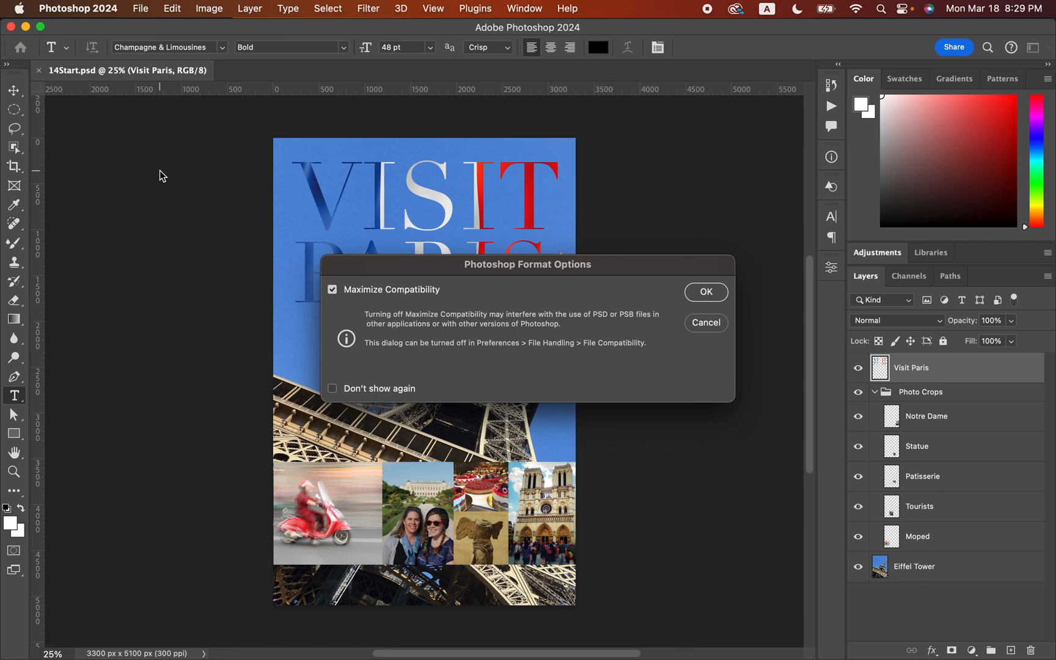
pyautogui.click(709, 291)
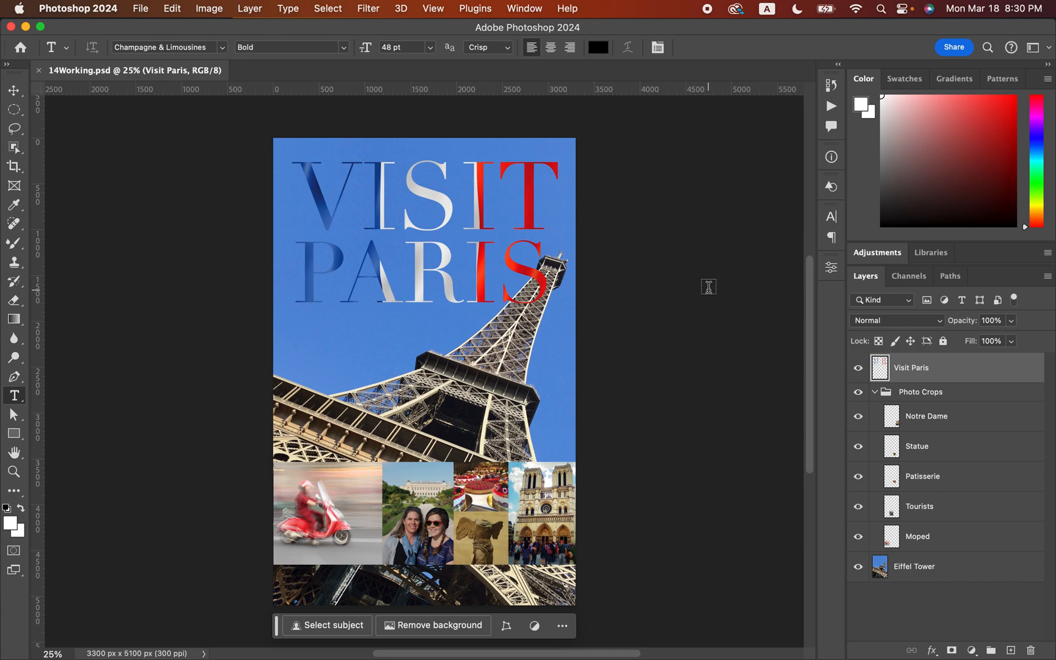
# Step: Check the image's print size in inches and its resolution, and inspect the Image Size preview
pyautogui.click(216, 11)
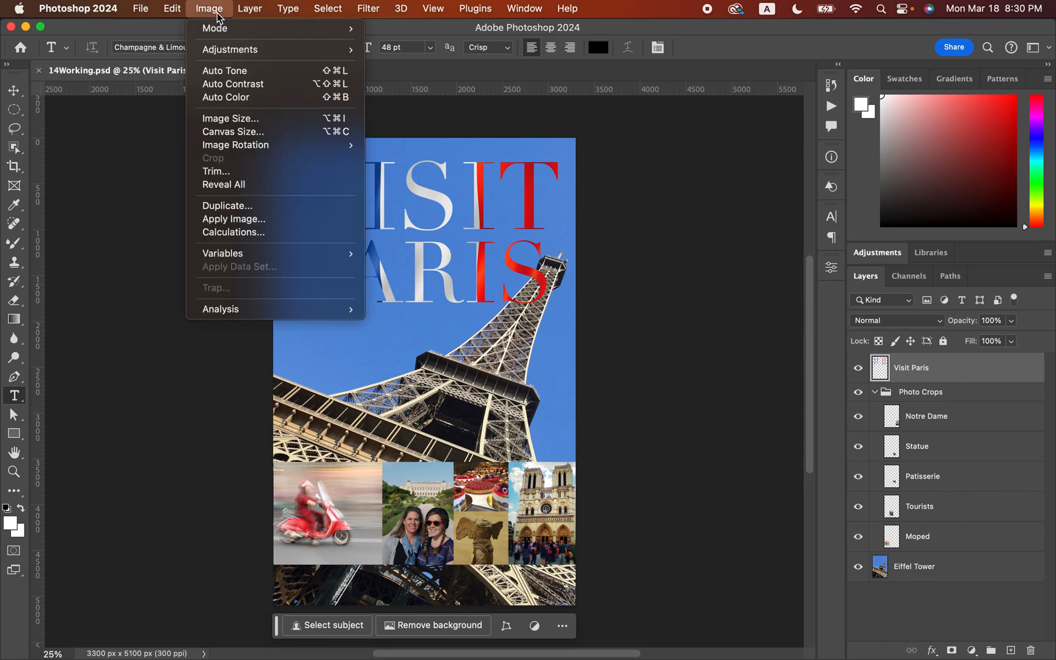
pyautogui.click(254, 121)
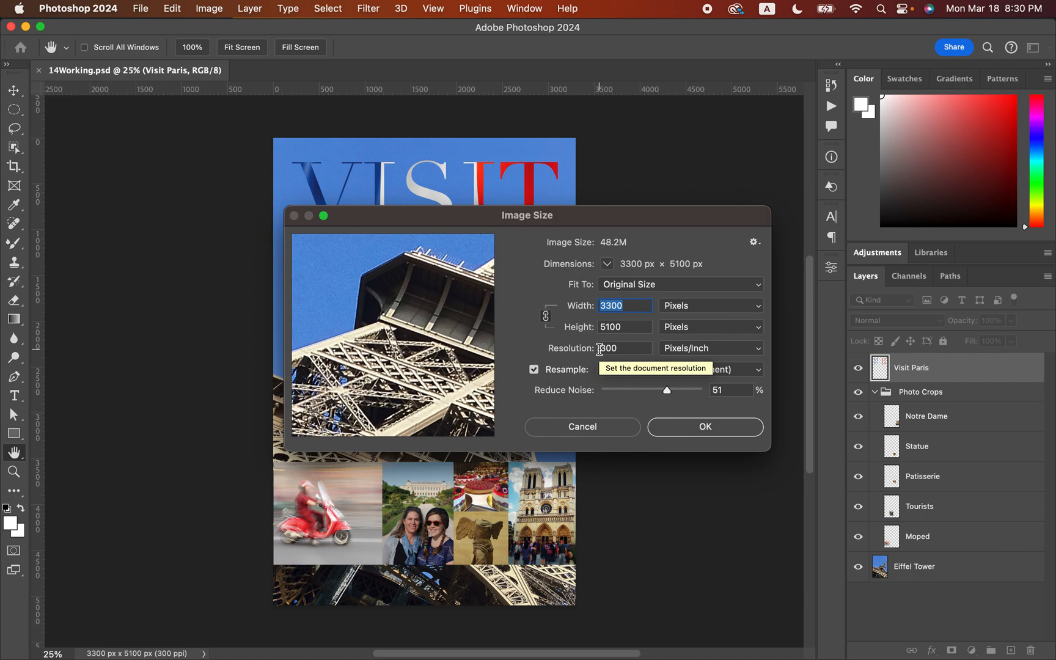
pyautogui.click(675, 307)
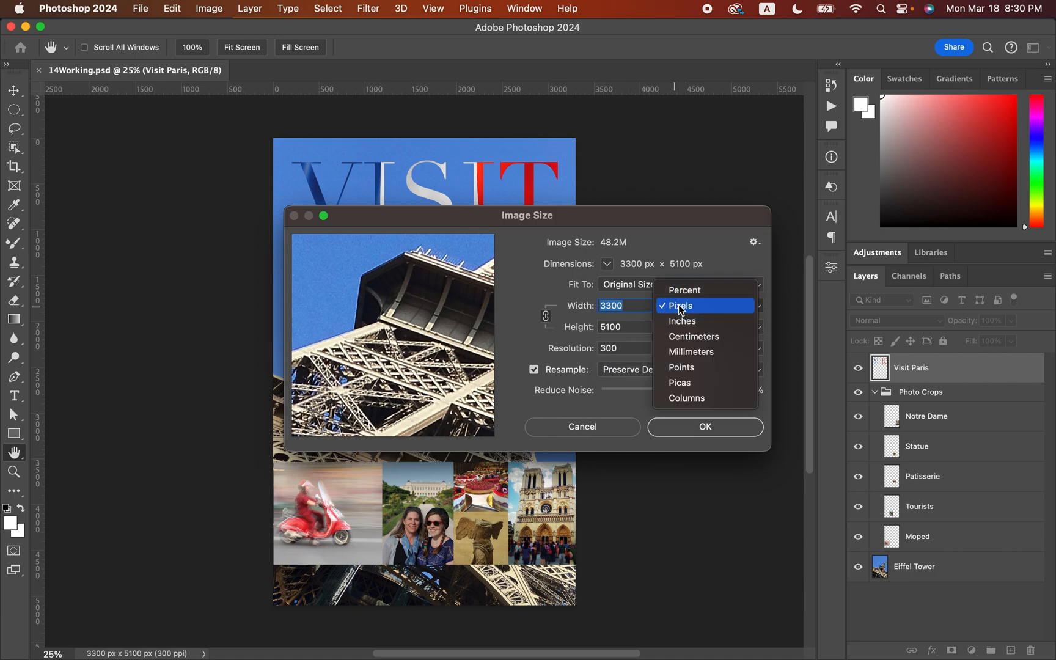
pyautogui.click(682, 321)
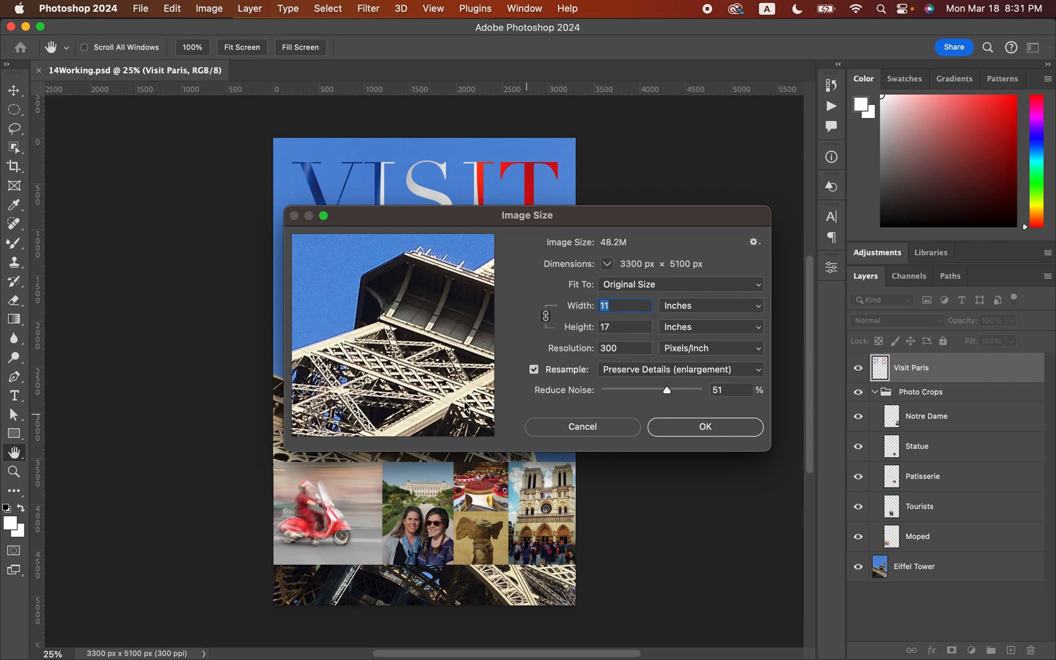
pyautogui.moveTo(390, 408)
pyautogui.scroll(-5, 391, 382)
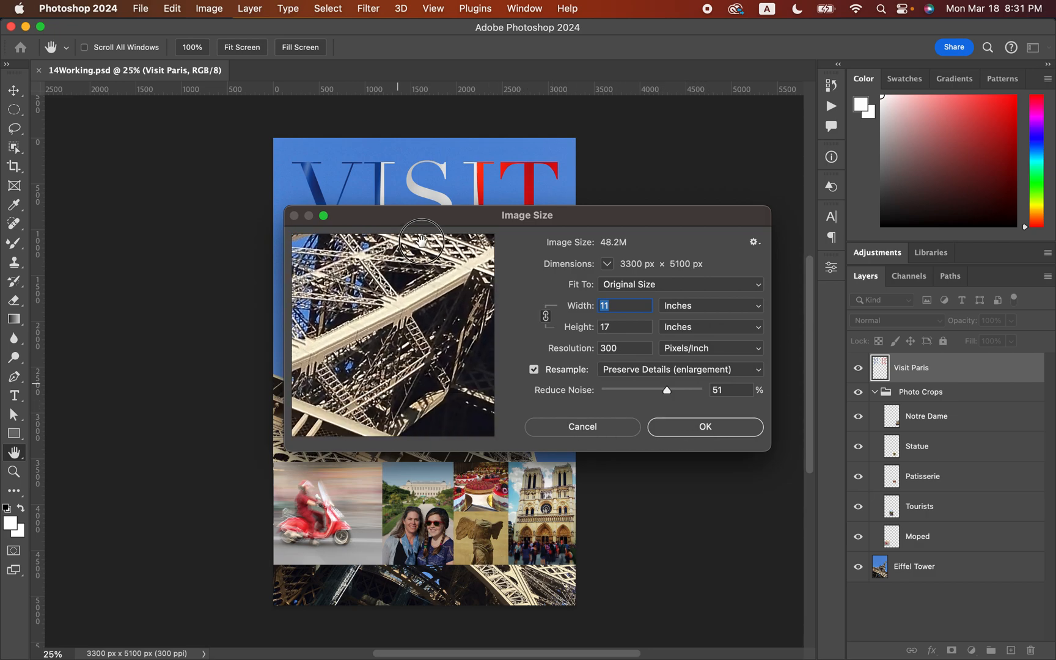
pyautogui.moveTo(392, 380); pyautogui.dragTo(417, 283)
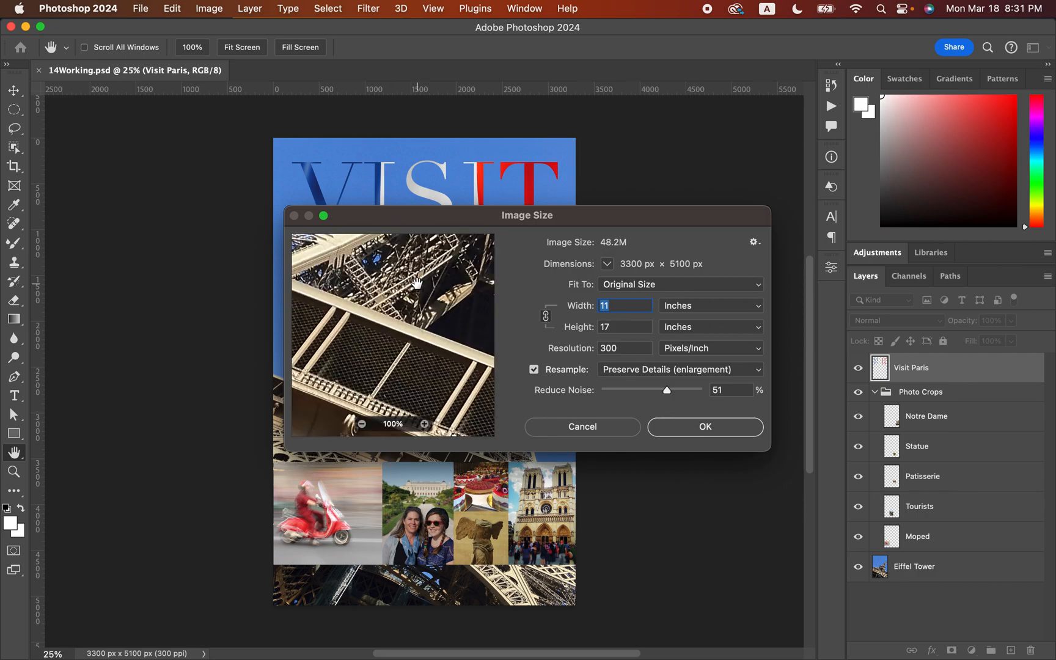
pyautogui.click(708, 427)
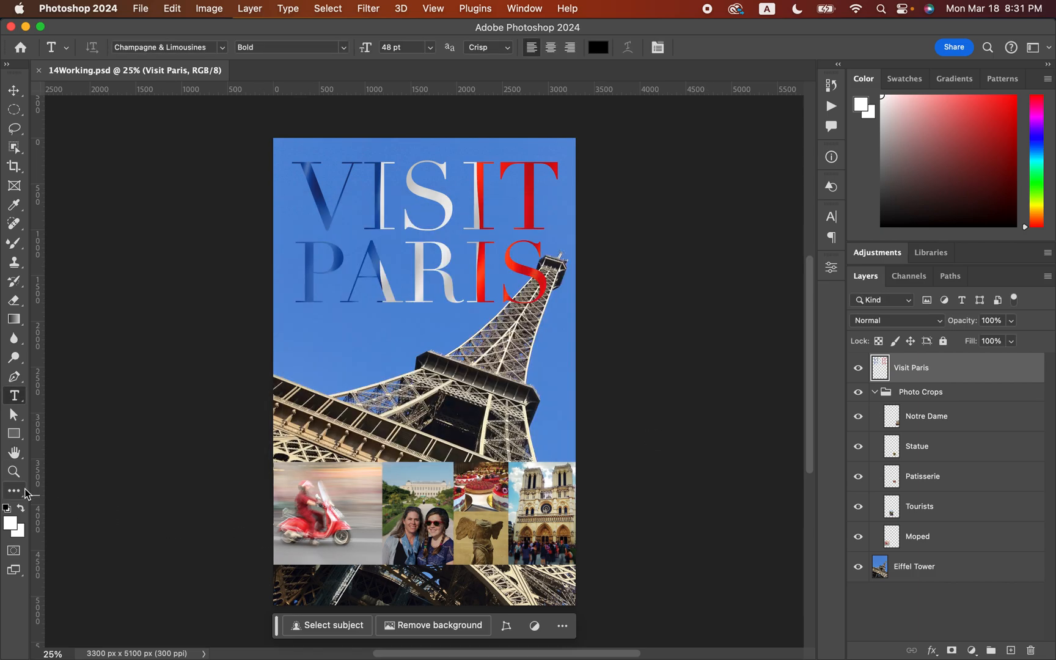
# Step: Add a Curves adjustment layer directly above the Tourists layer
pyautogui.click(13, 471)
pyautogui.click(338, 512)
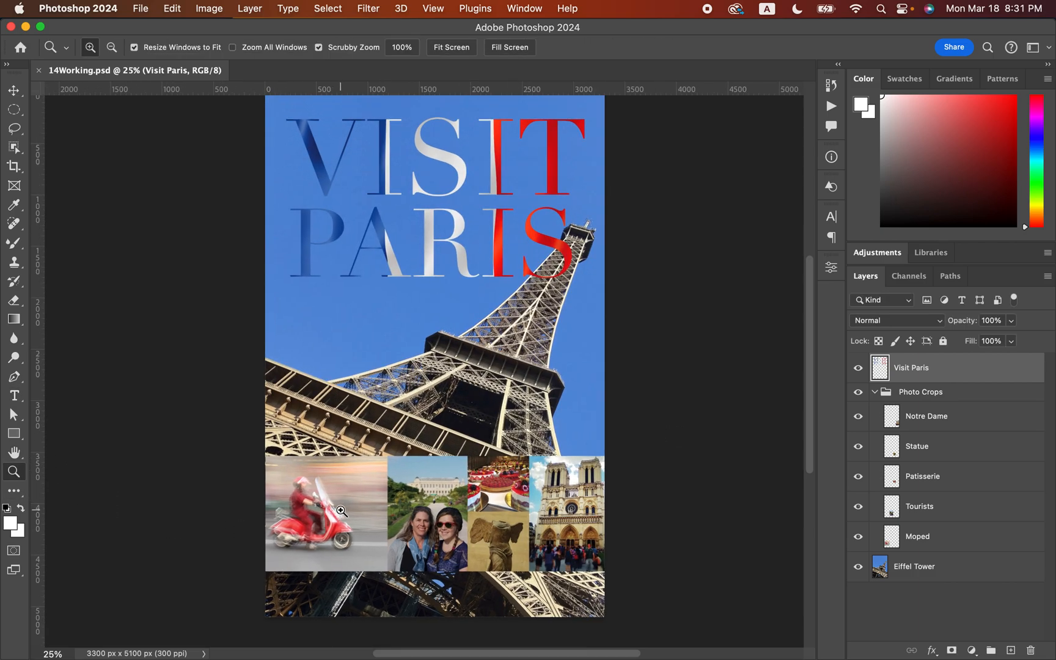
pyautogui.click(340, 512)
pyautogui.scroll(-5, 341, 511)
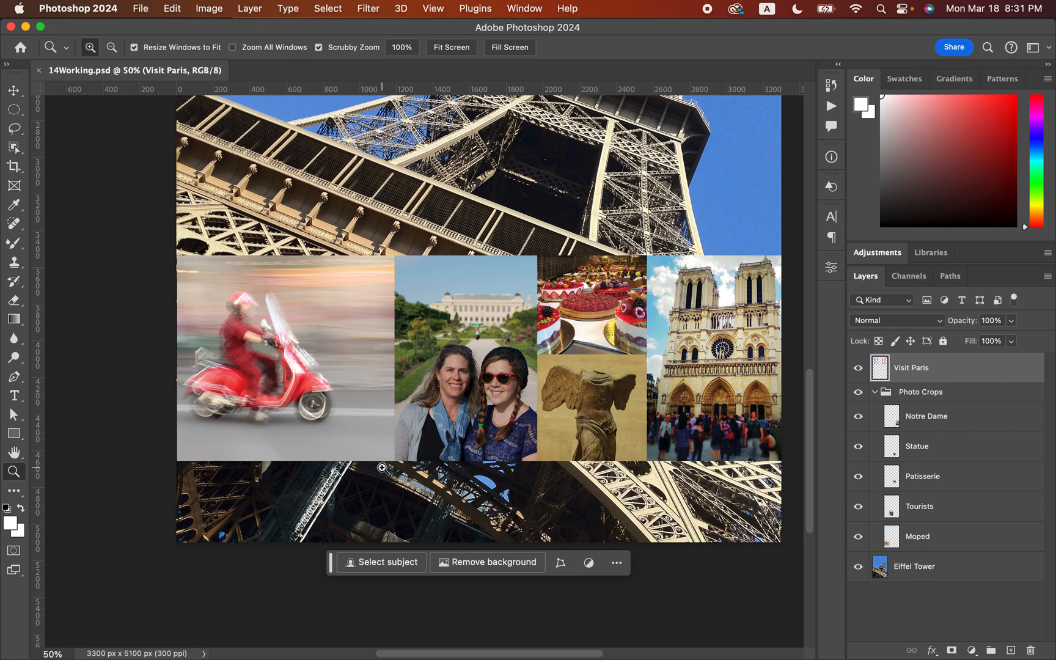
pyautogui.click(477, 409)
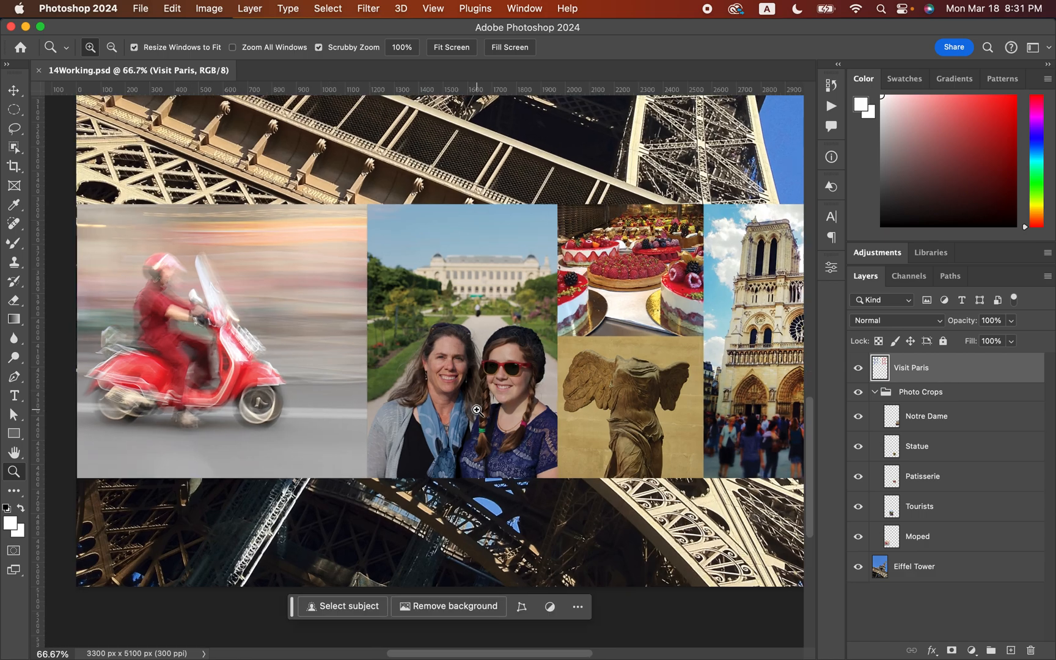
pyautogui.click(477, 410)
pyautogui.click(477, 409)
pyautogui.scroll(5, 477, 410)
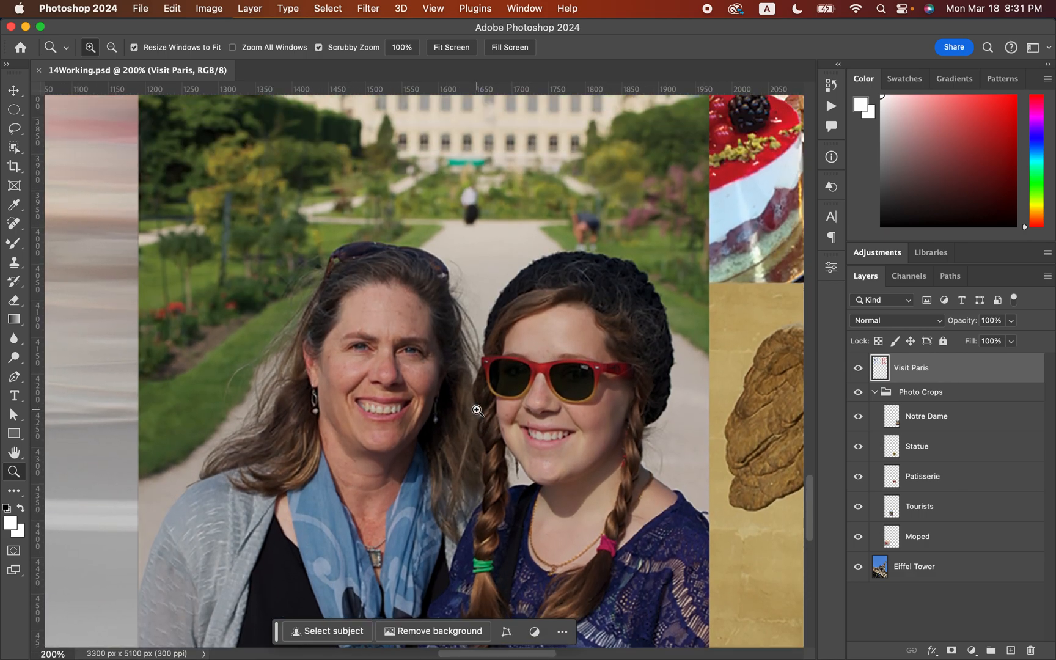
pyautogui.scroll(5, 478, 411)
pyautogui.hscroll(2, 477, 411)
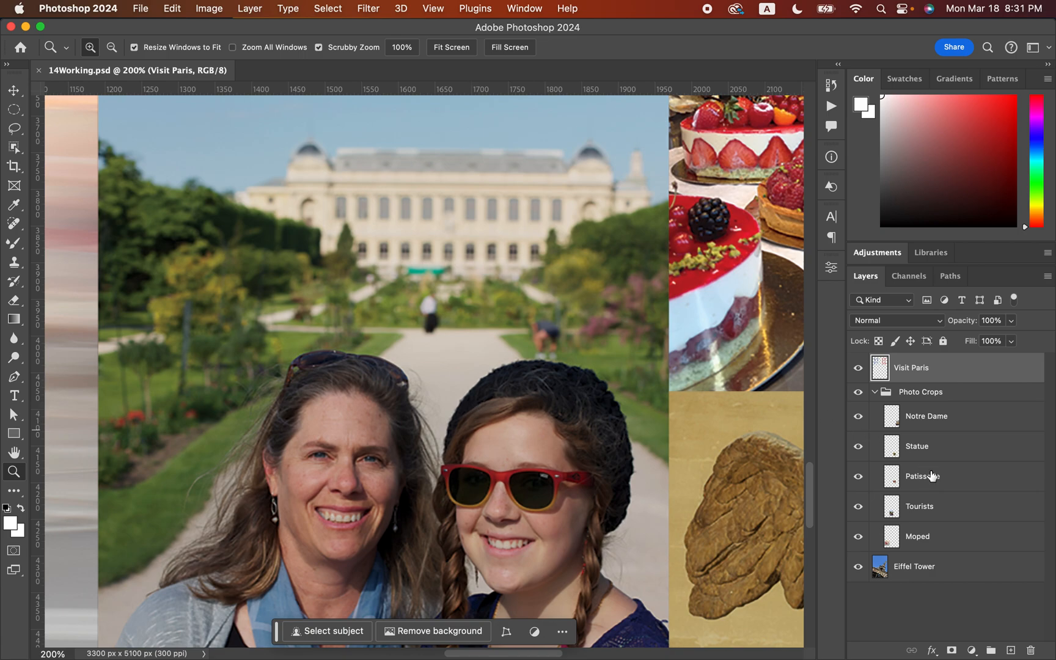
pyautogui.click(926, 508)
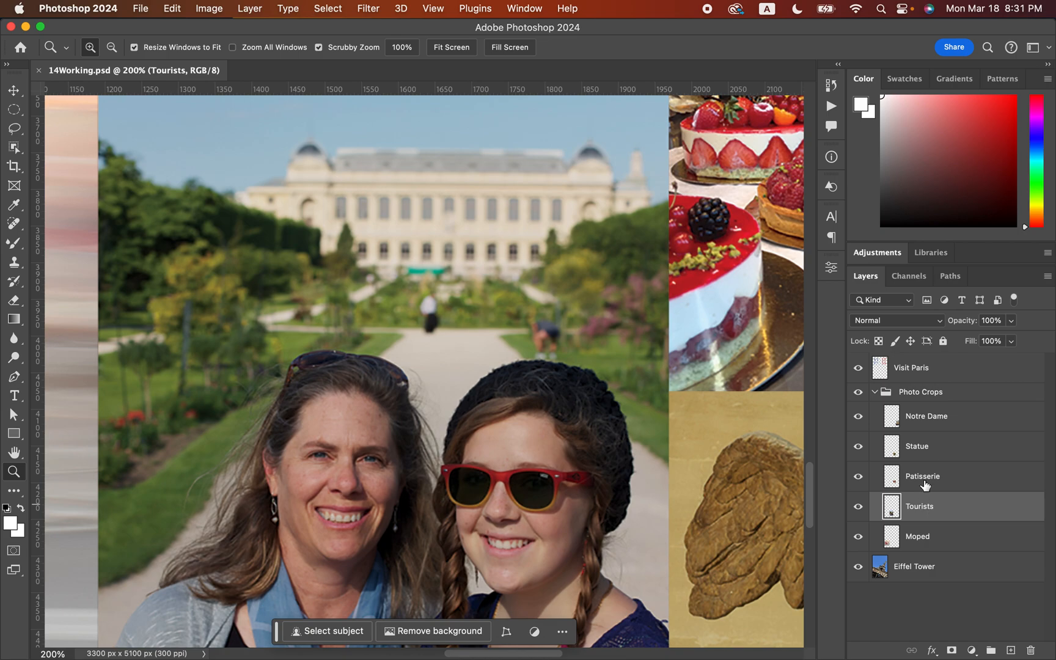
pyautogui.click(883, 254)
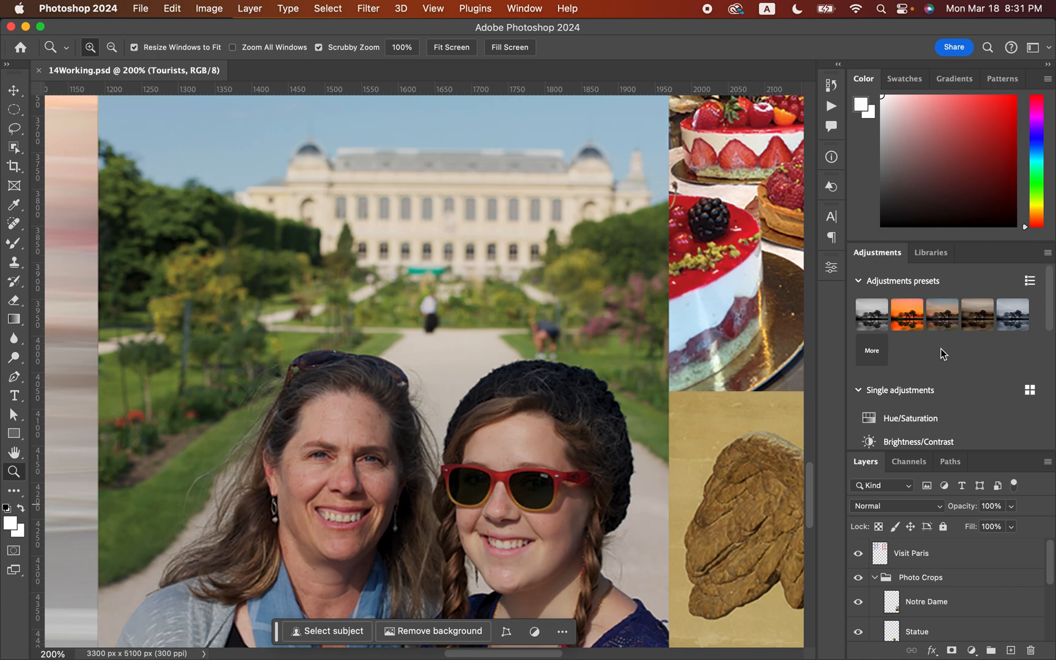
pyautogui.scroll(-3, 940, 391)
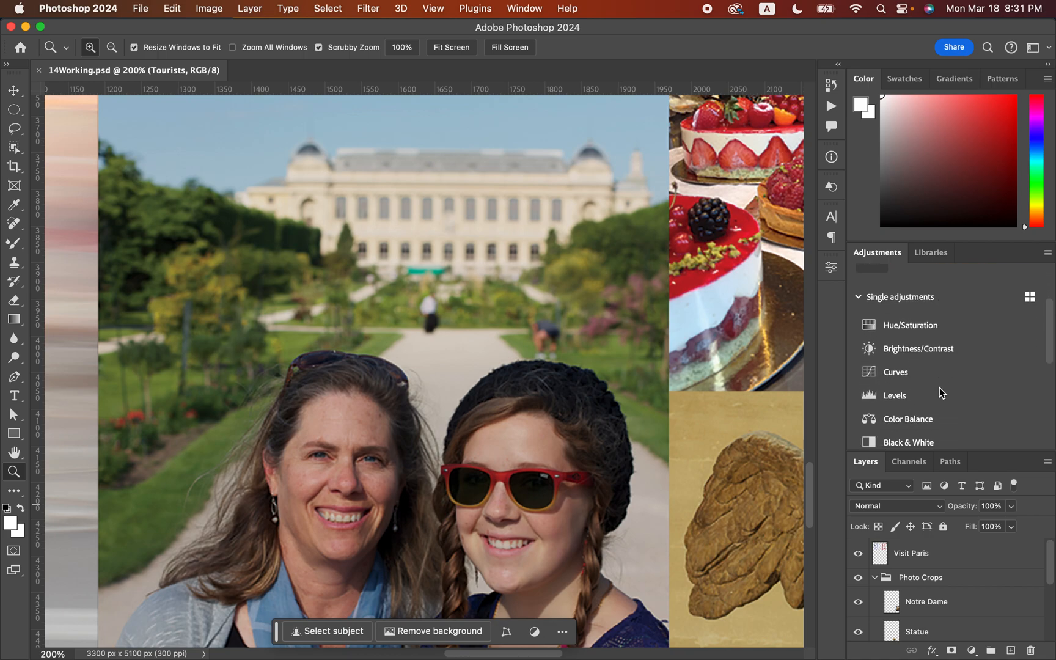
pyautogui.click(890, 375)
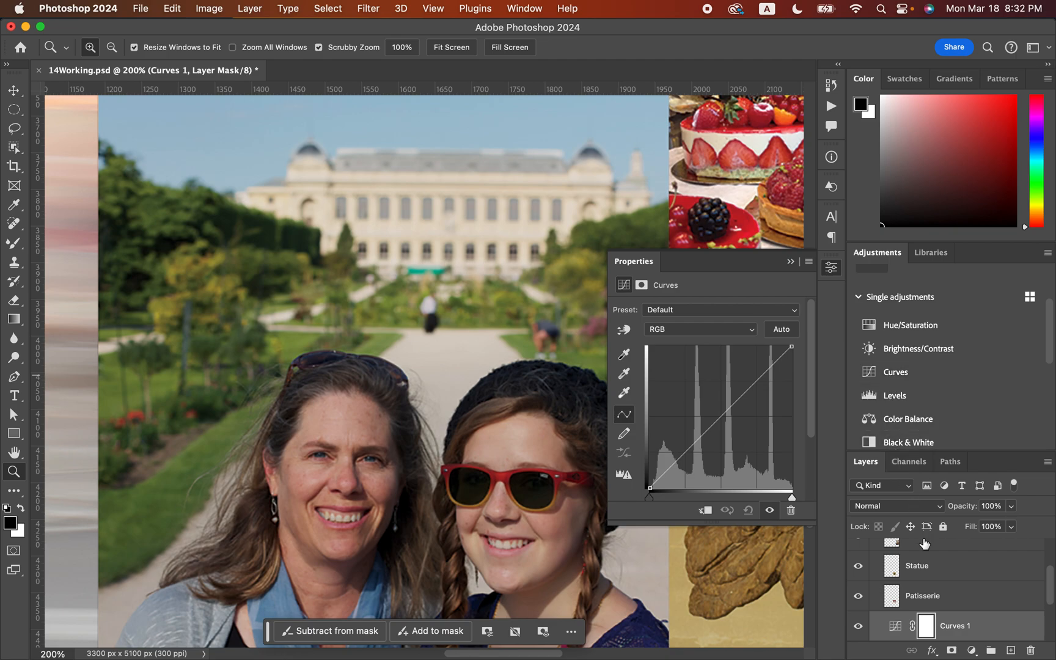
# Step: Clip the Curves adjustment to the Tourists layer and set its white point from the distant walker's white shirt
pyautogui.scroll(-2, 924, 606)
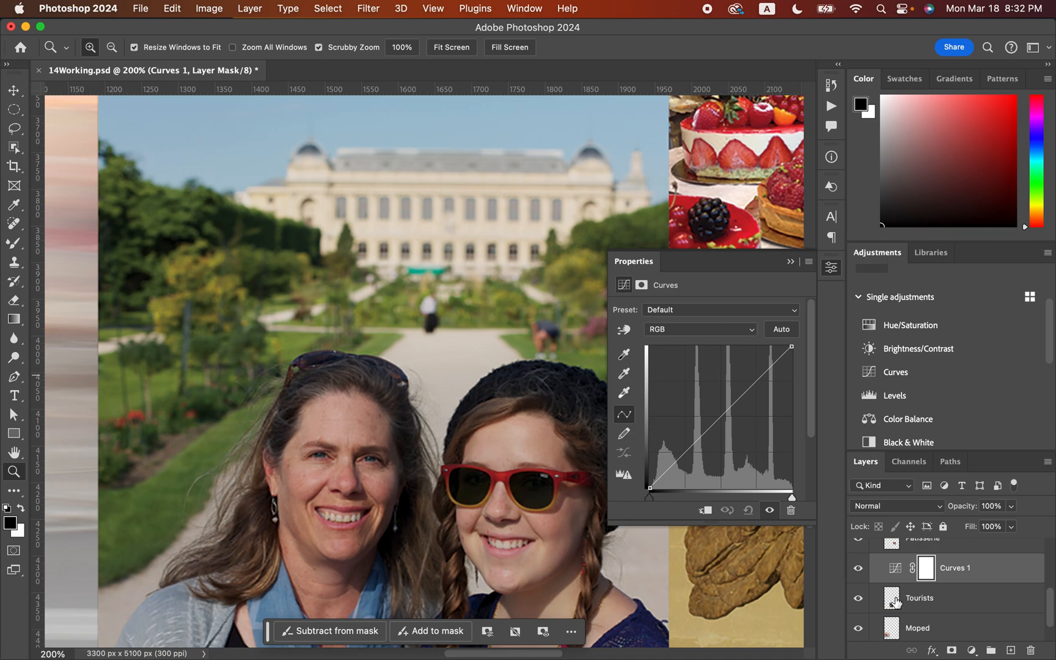
pyautogui.click(706, 514)
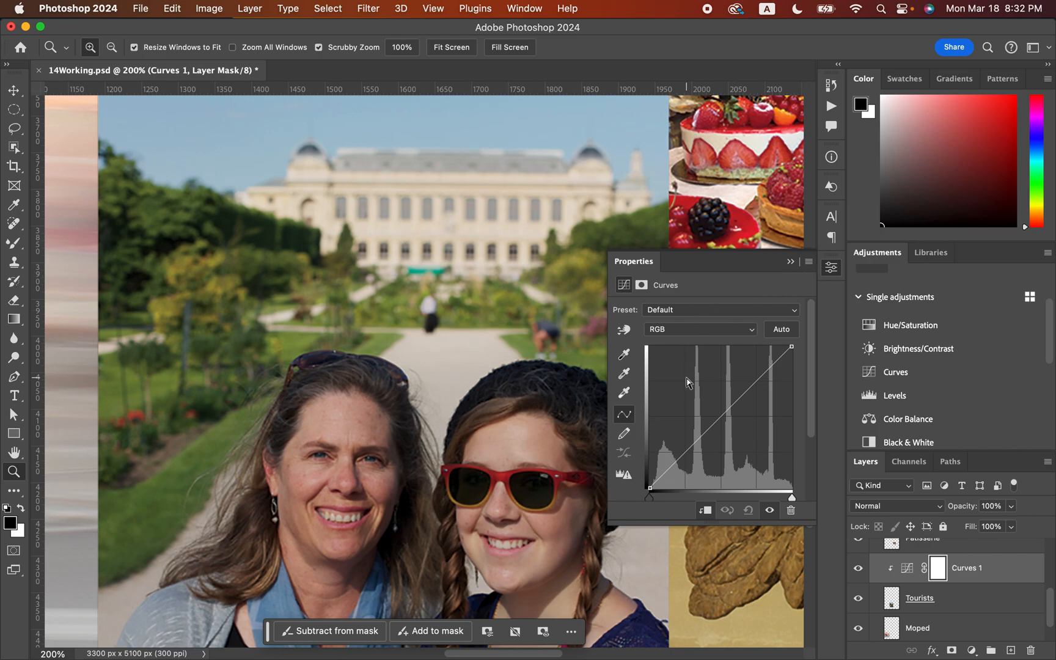
pyautogui.click(625, 394)
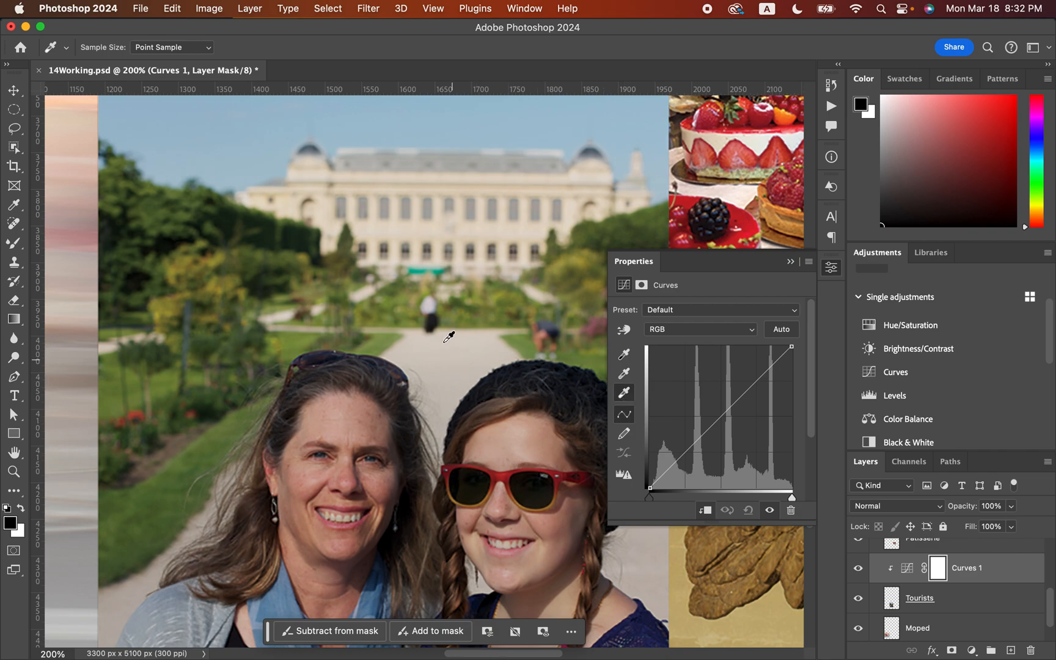
pyautogui.click(431, 304)
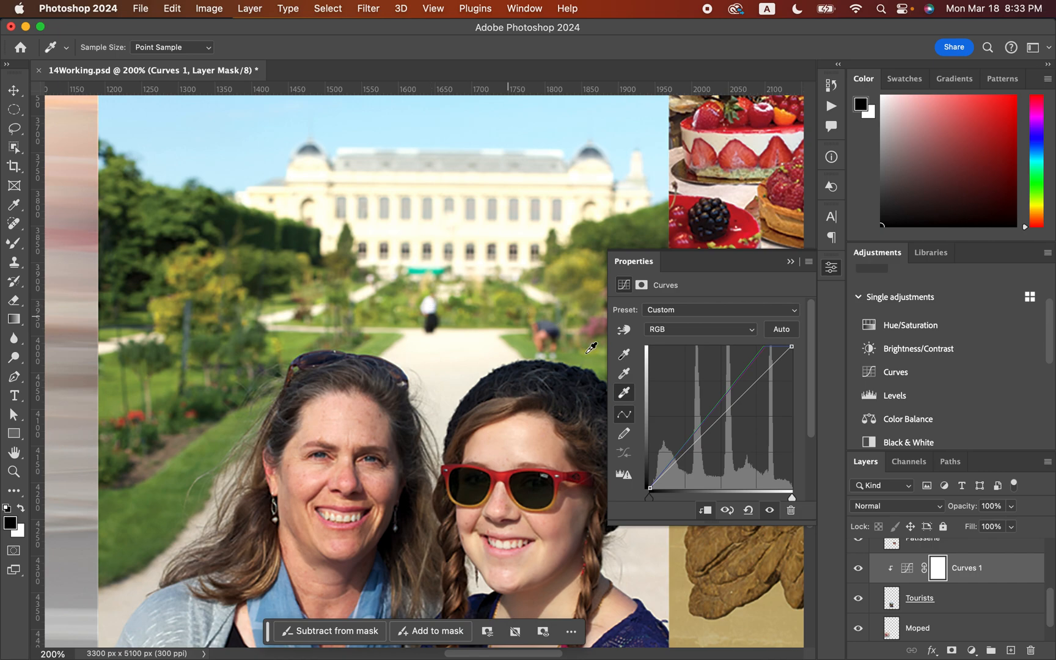
# Step: Add a Levels adjustment layer directly above the Statue layer and clip it to that layer
pyautogui.hscroll(5, 438, 409)
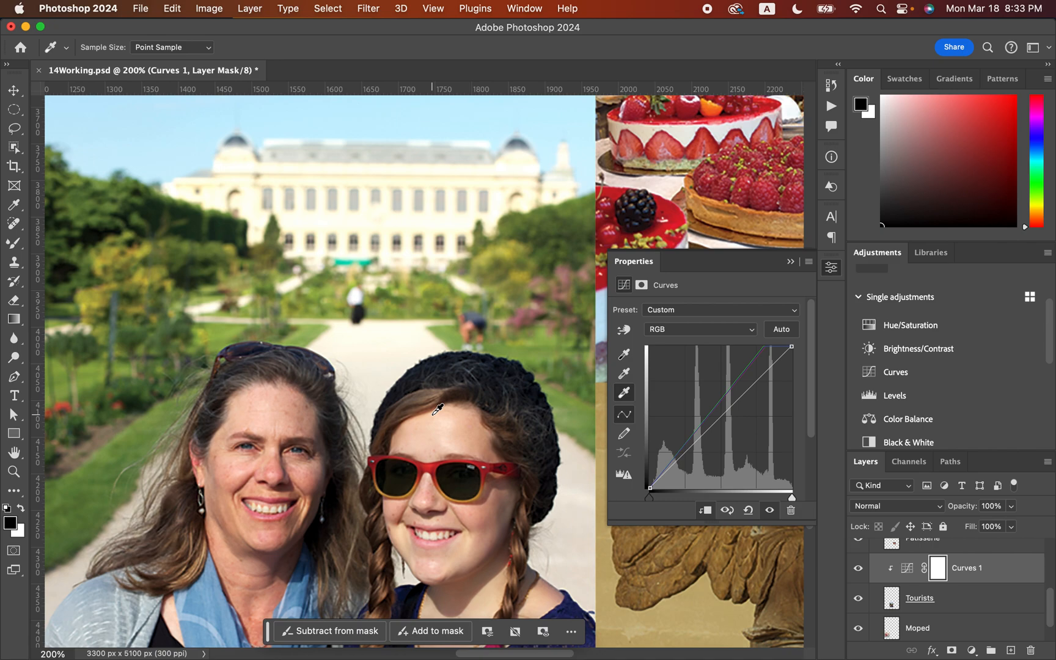
pyautogui.hscroll(20, 438, 410)
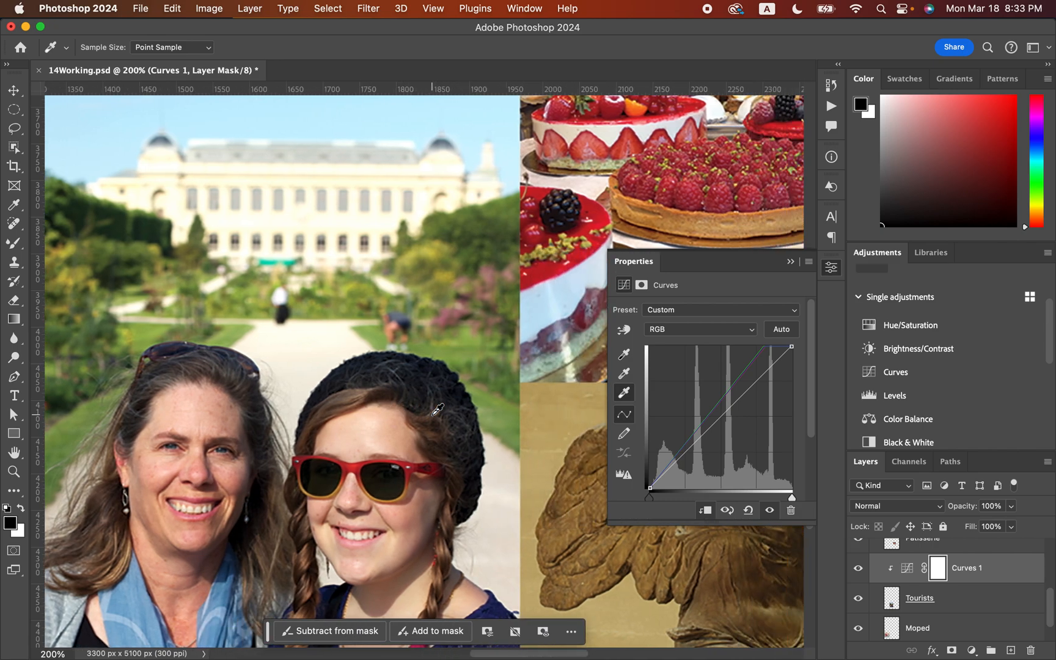
pyautogui.scroll(-5, 438, 410)
pyautogui.hscroll(-2, 438, 409)
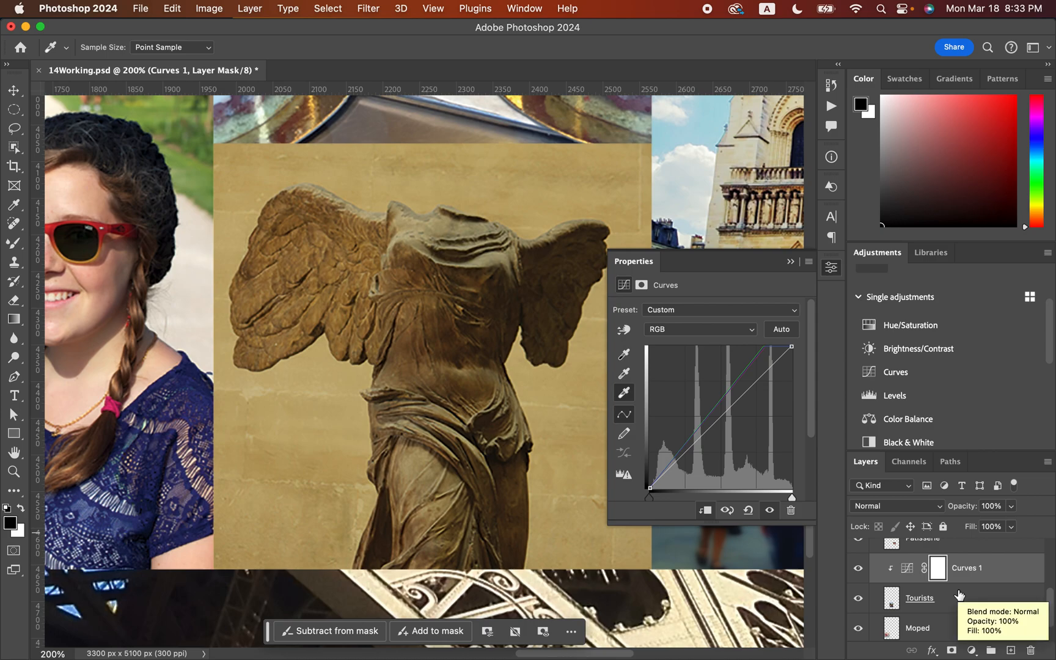
pyautogui.scroll(2, 959, 595)
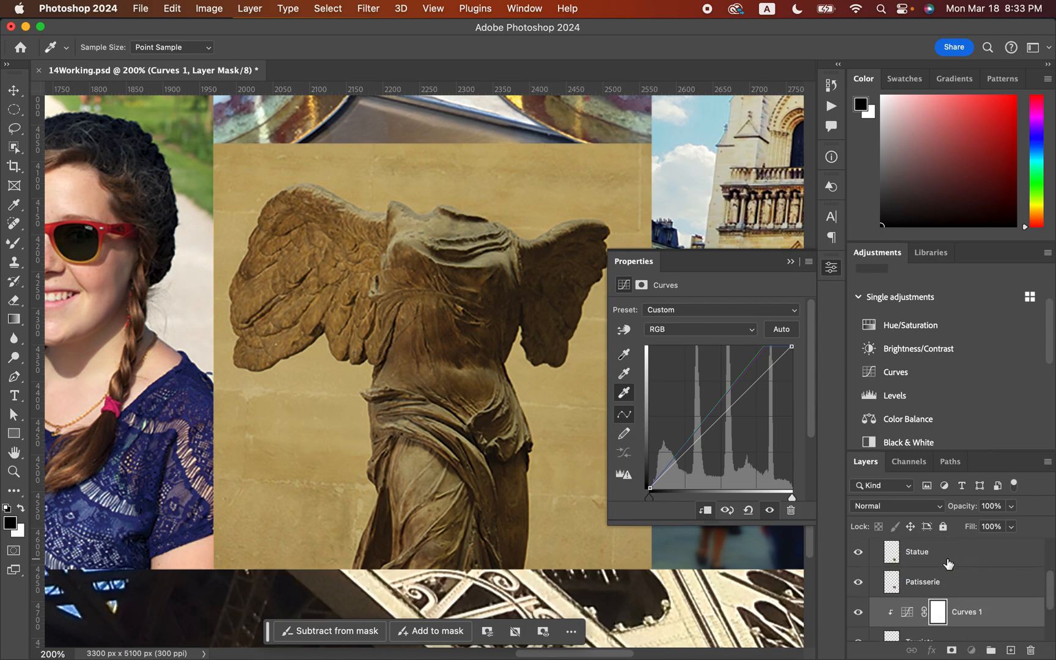
pyautogui.press('z')
pyautogui.click(948, 564)
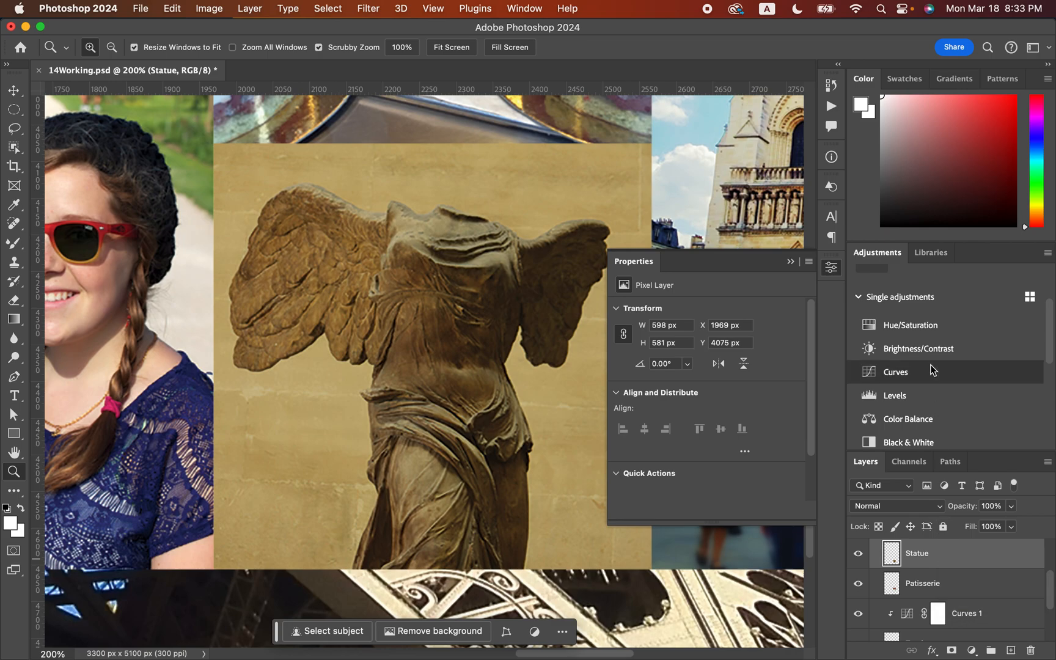
pyautogui.click(895, 397)
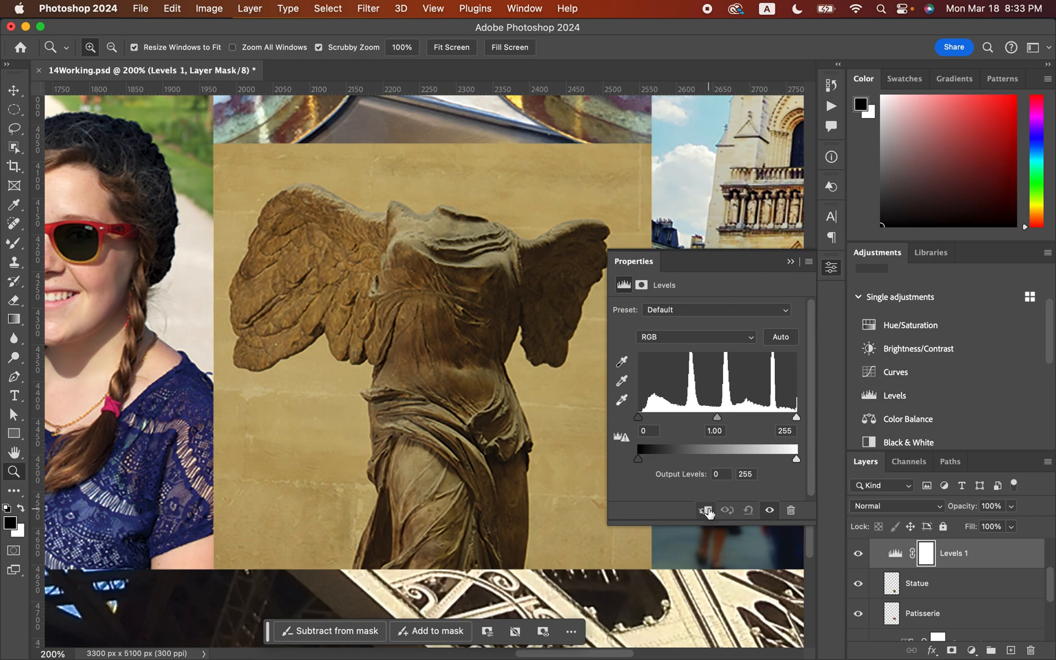
pyautogui.click(706, 512)
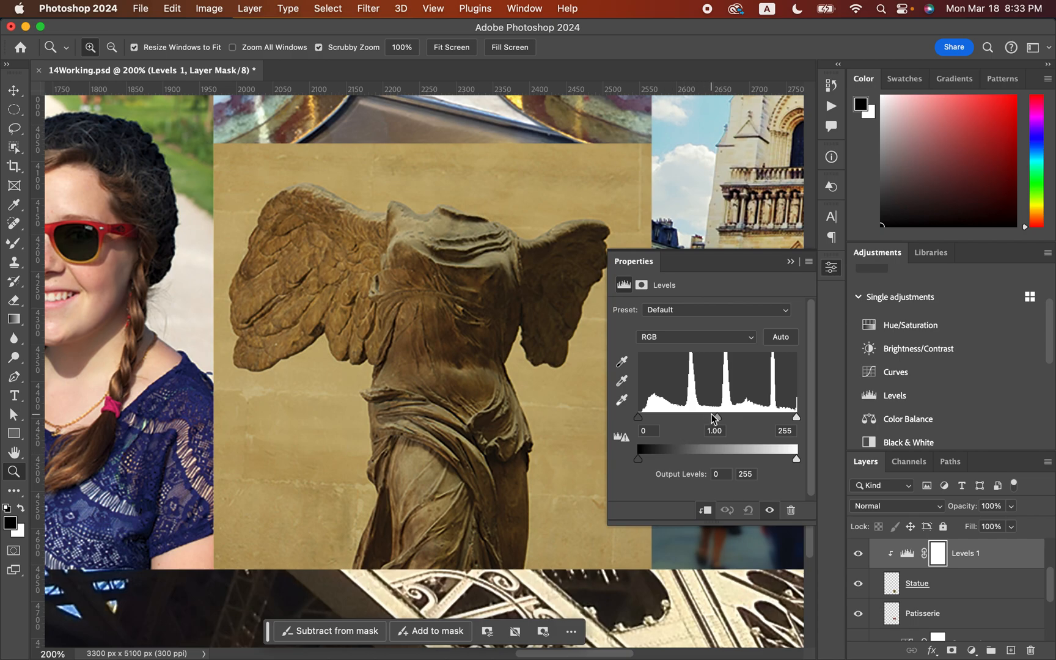
# Step: Refresh the Levels histogram and set the statue's input levels to 31, 1.60 and 235
pyautogui.click(622, 439)
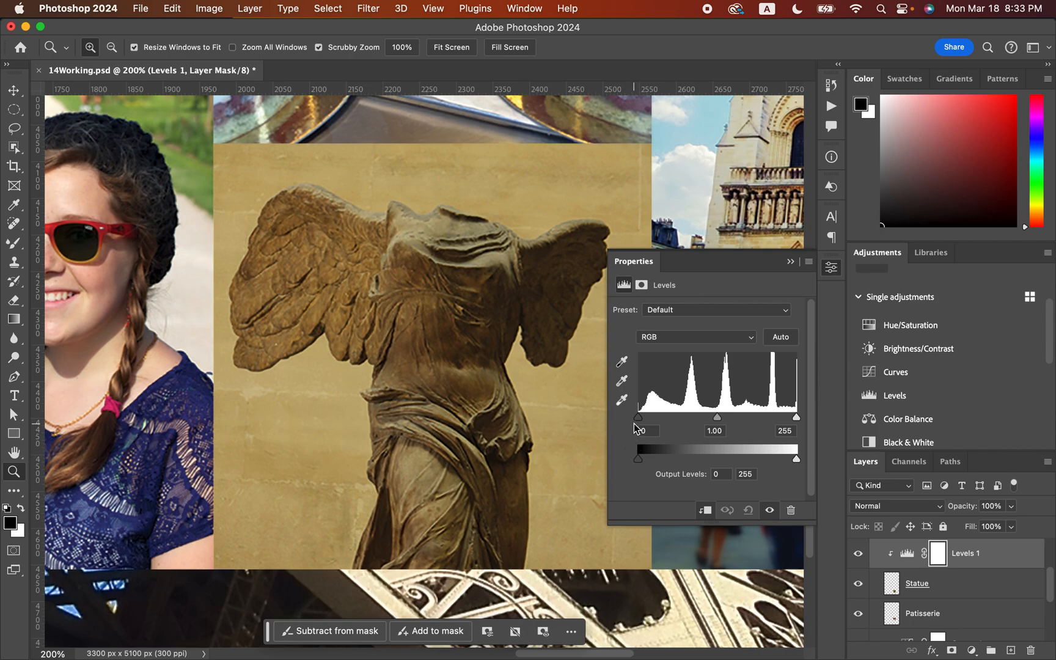
pyautogui.moveTo(638, 417); pyautogui.dragTo(658, 421)
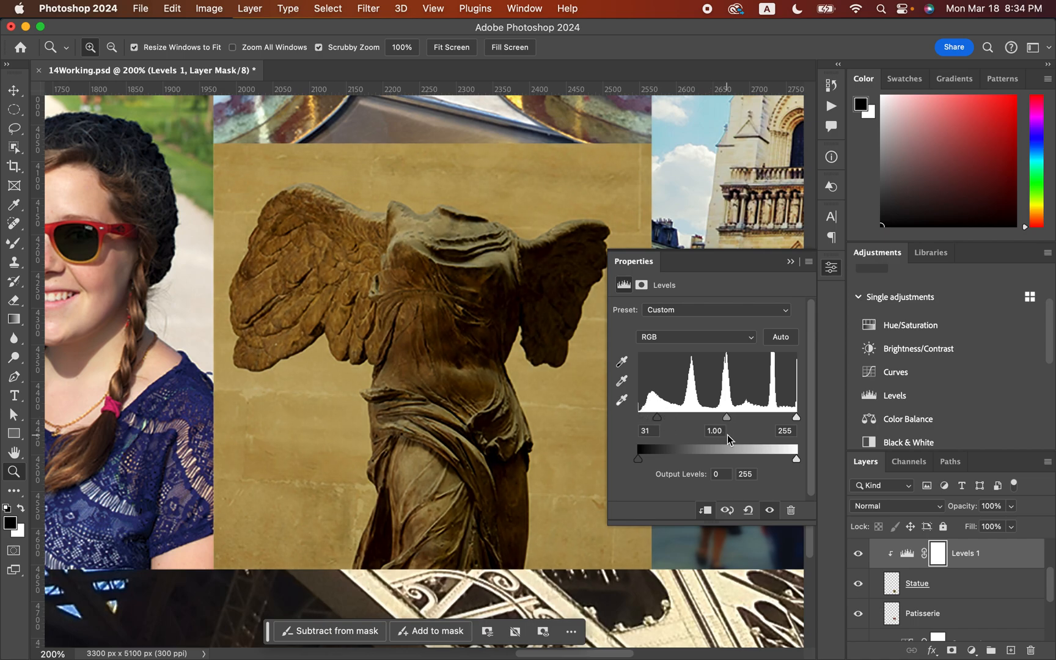
pyautogui.moveTo(727, 420); pyautogui.dragTo(705, 421)
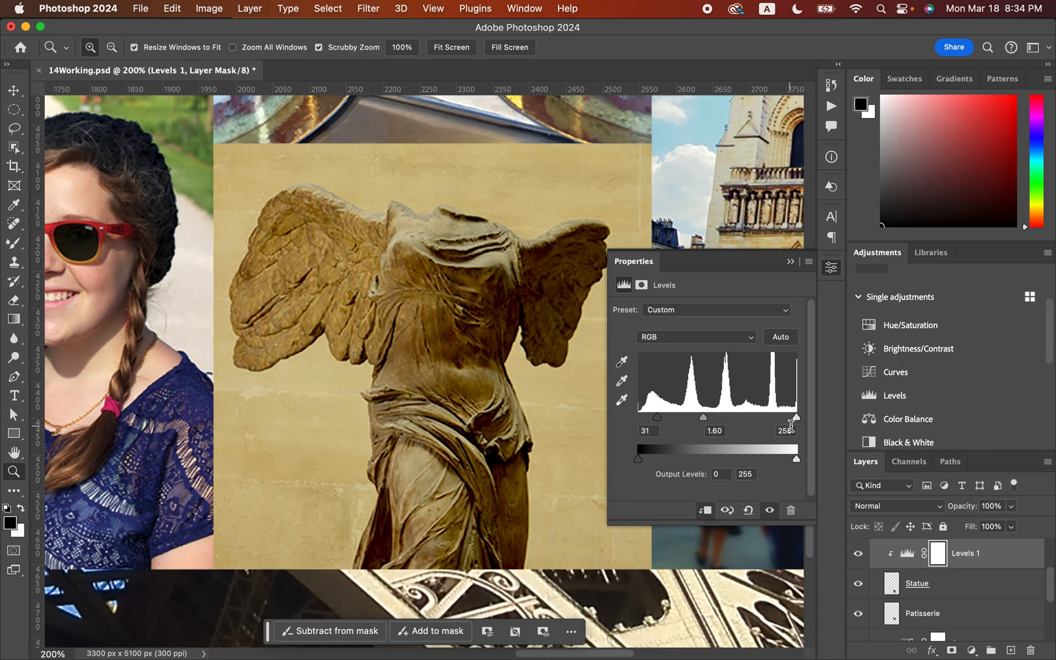
pyautogui.moveTo(796, 419); pyautogui.dragTo(785, 420)
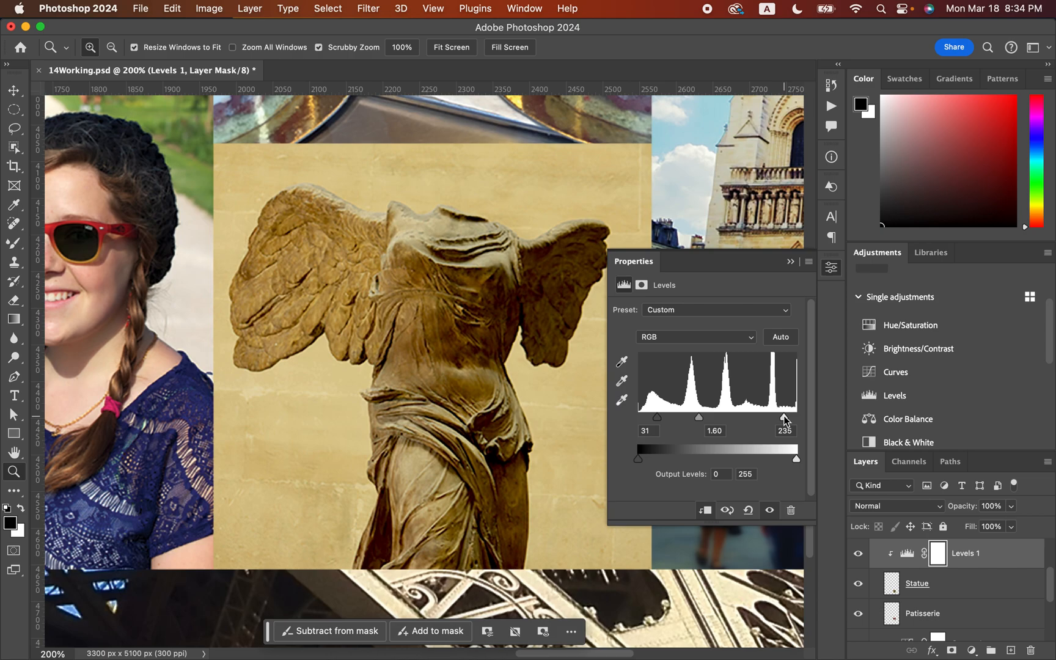
# Step: Save the document and fit the whole poster in the window
pyautogui.scroll(8, 538, 335)
pyautogui.hscroll(-3, 538, 334)
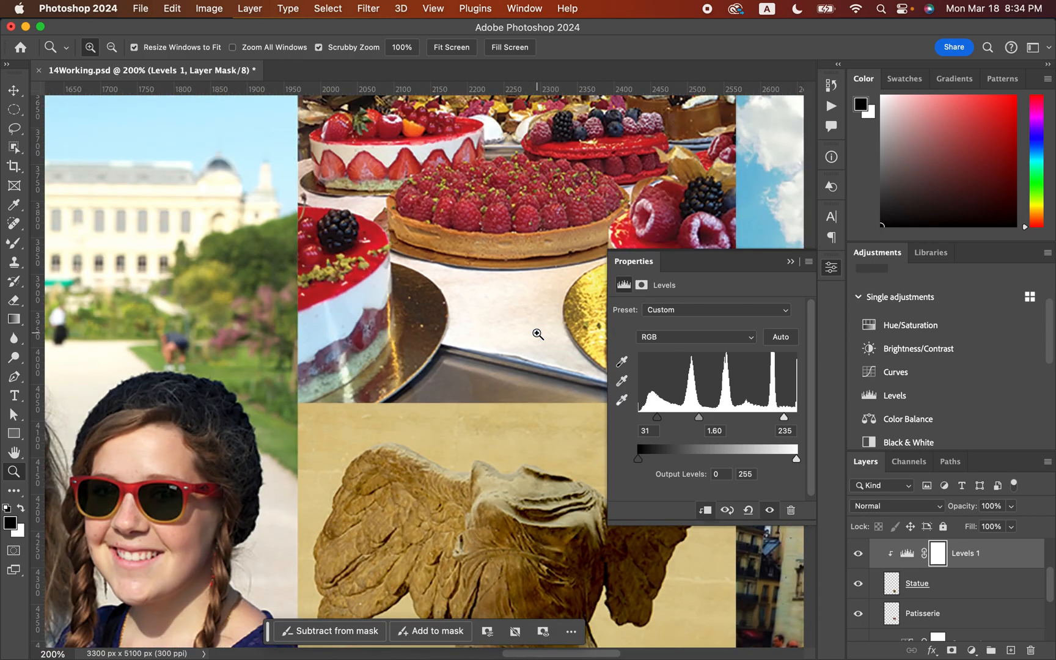
pyautogui.scroll(-1, 538, 334)
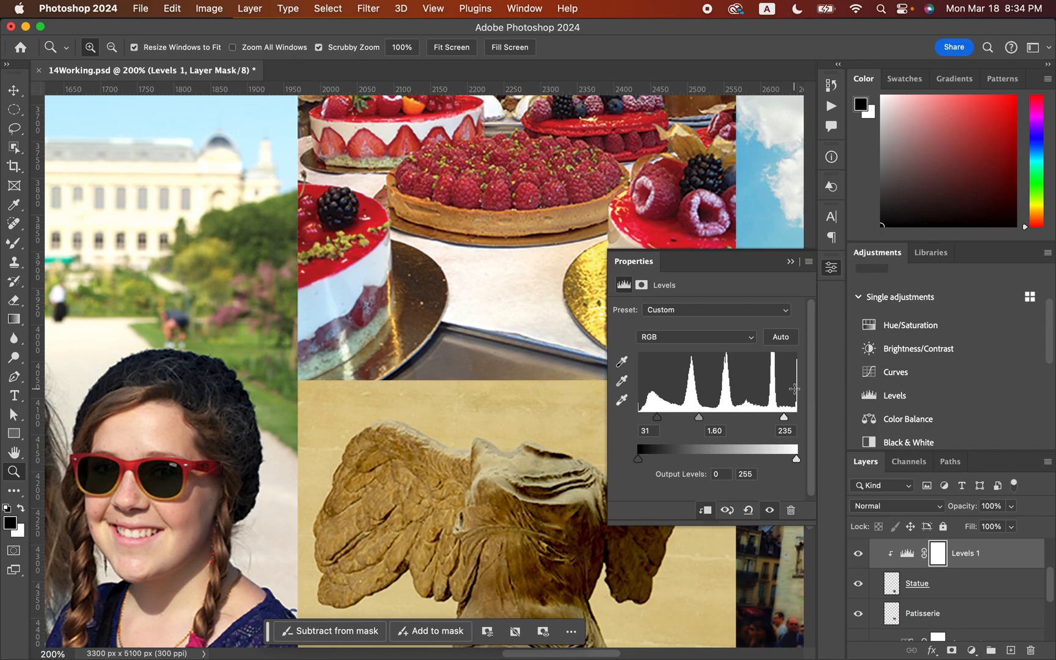
pyautogui.press('super+s')
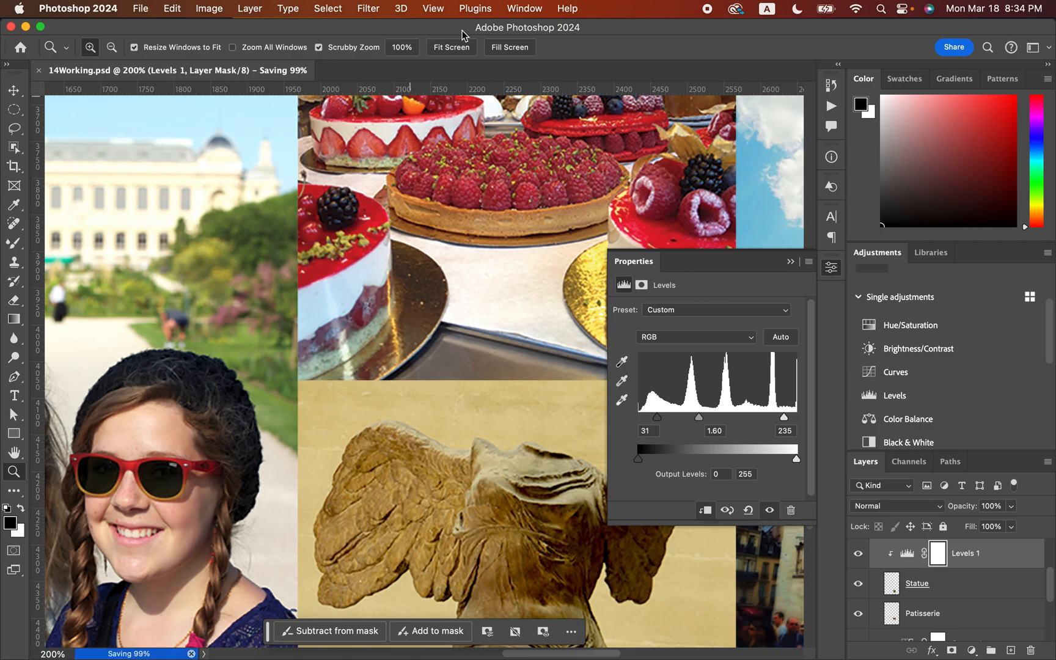
pyautogui.click(460, 48)
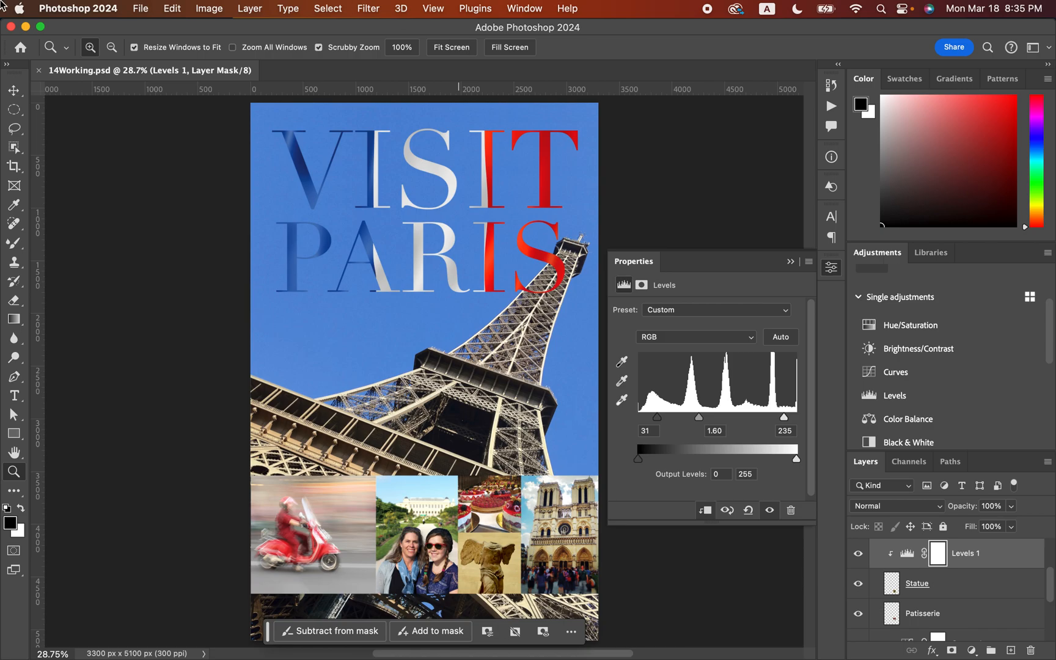
# Step: Change the color settings to the North America Prepress 2 preset
pyautogui.click(173, 10)
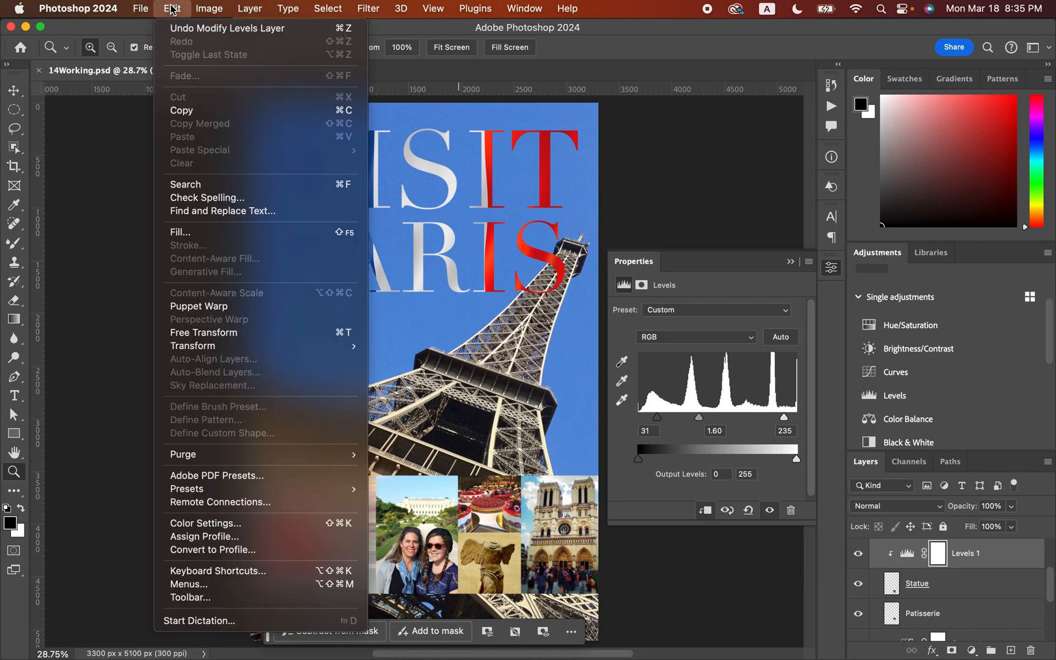
pyautogui.click(267, 524)
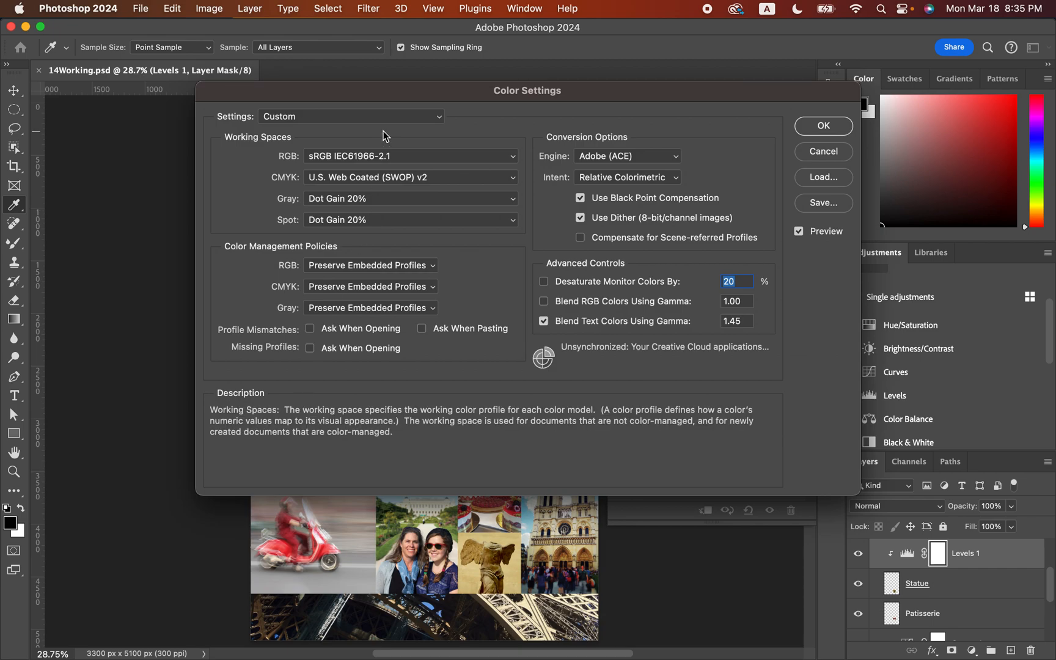
pyautogui.click(412, 117)
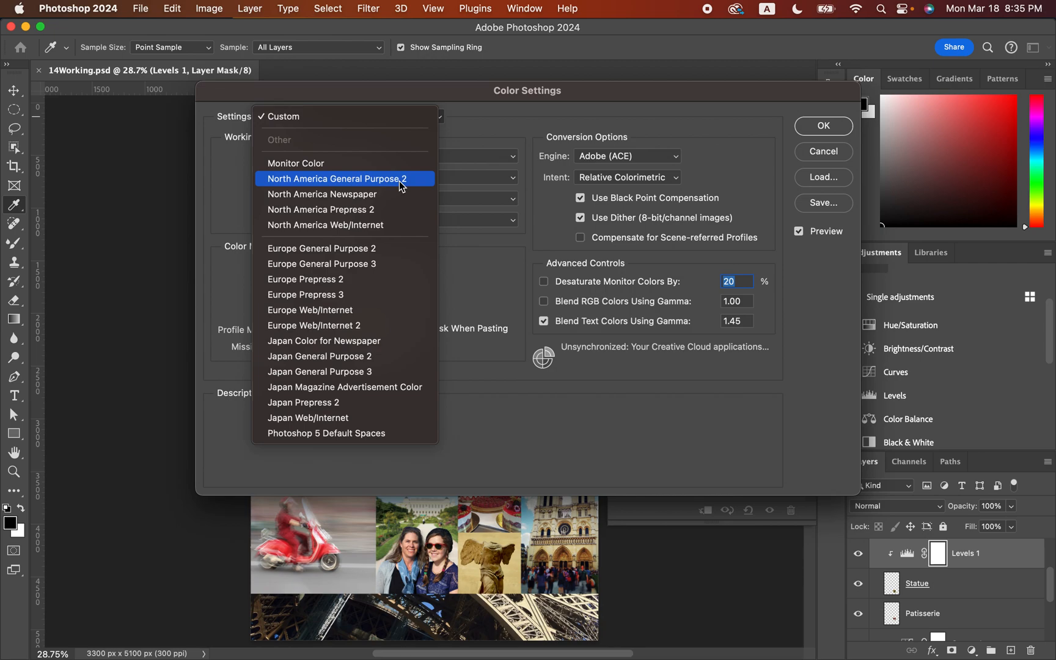
pyautogui.click(394, 209)
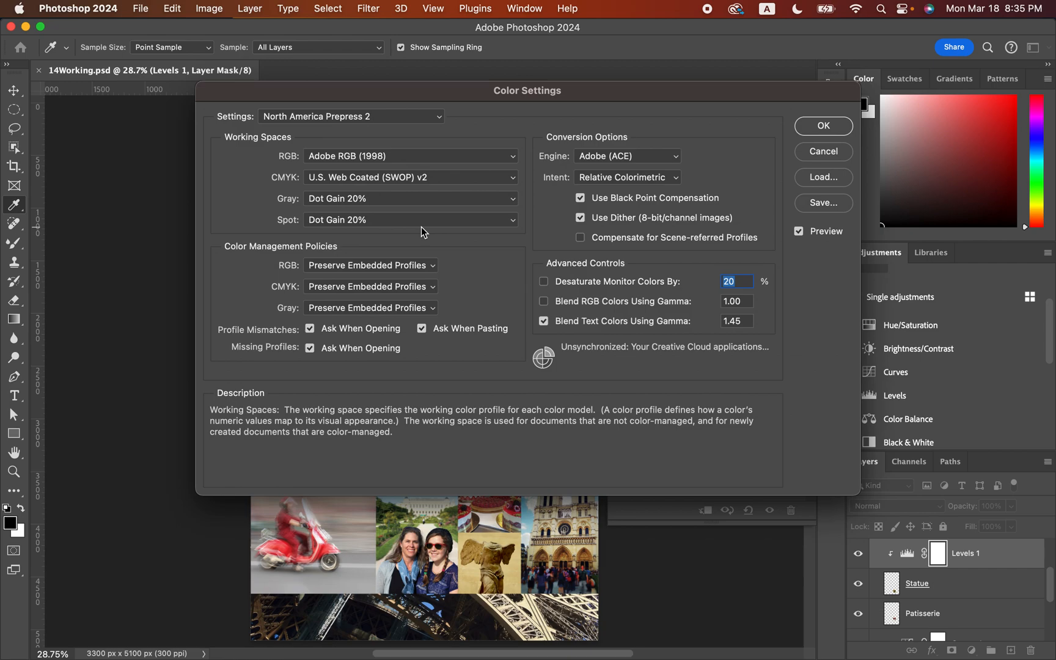
pyautogui.click(824, 126)
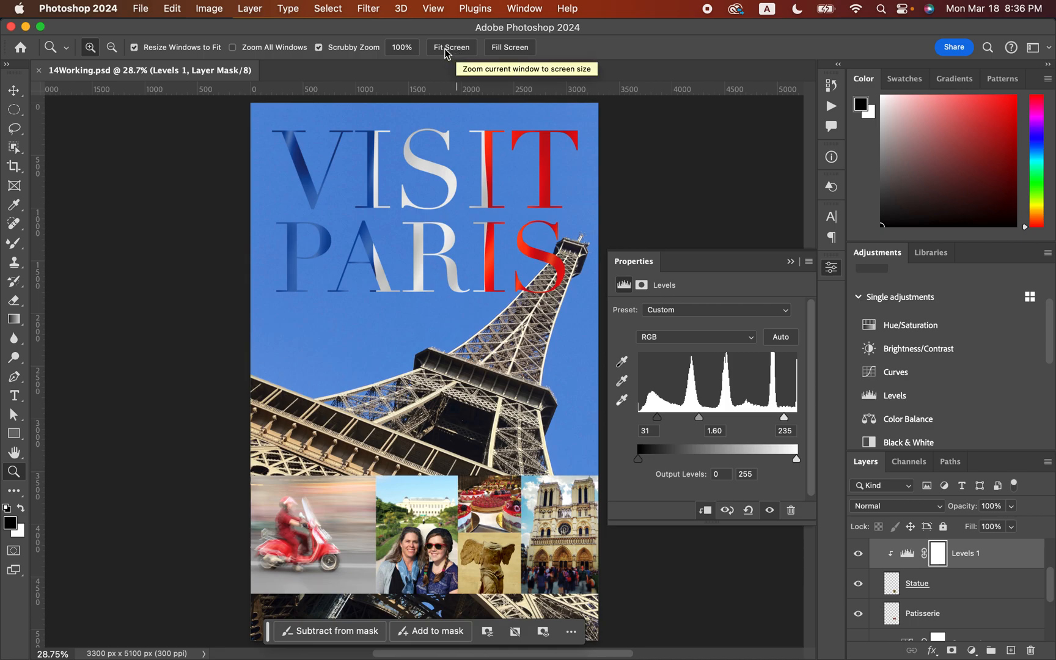
# Step: Check the poster for out-of-gamut colors with Gamut Warning, and turn the warning off again
pyautogui.click(436, 13)
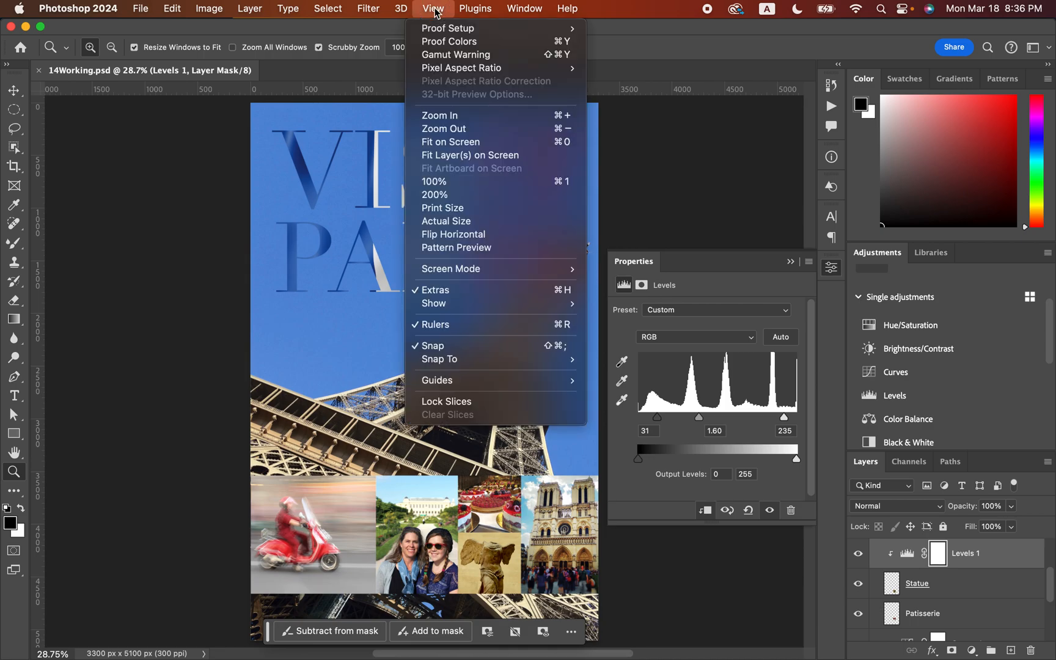
pyautogui.click(441, 56)
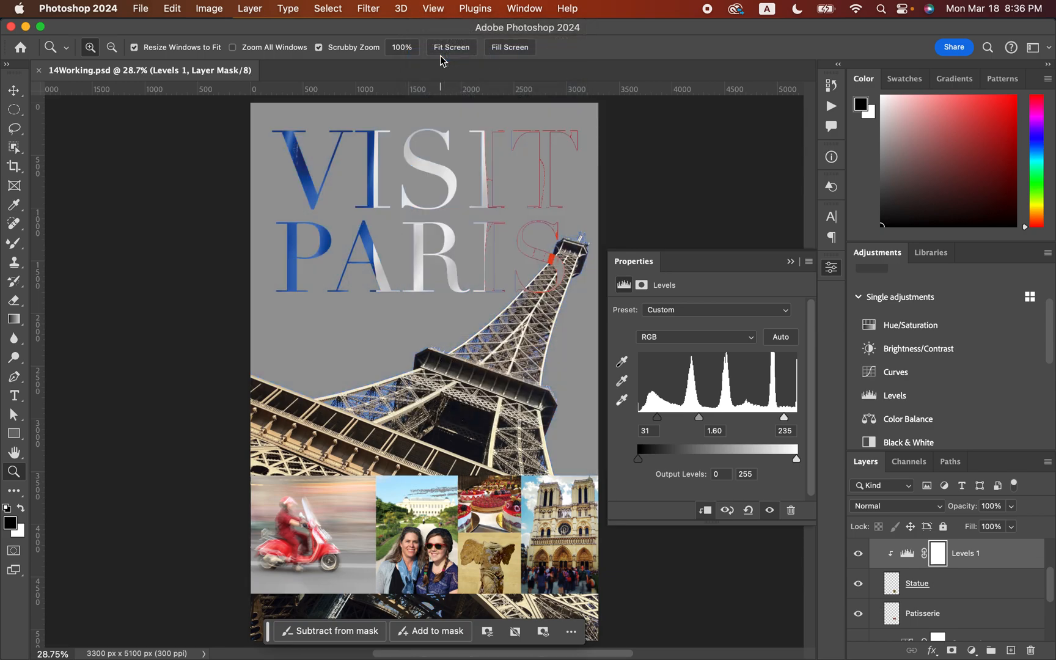
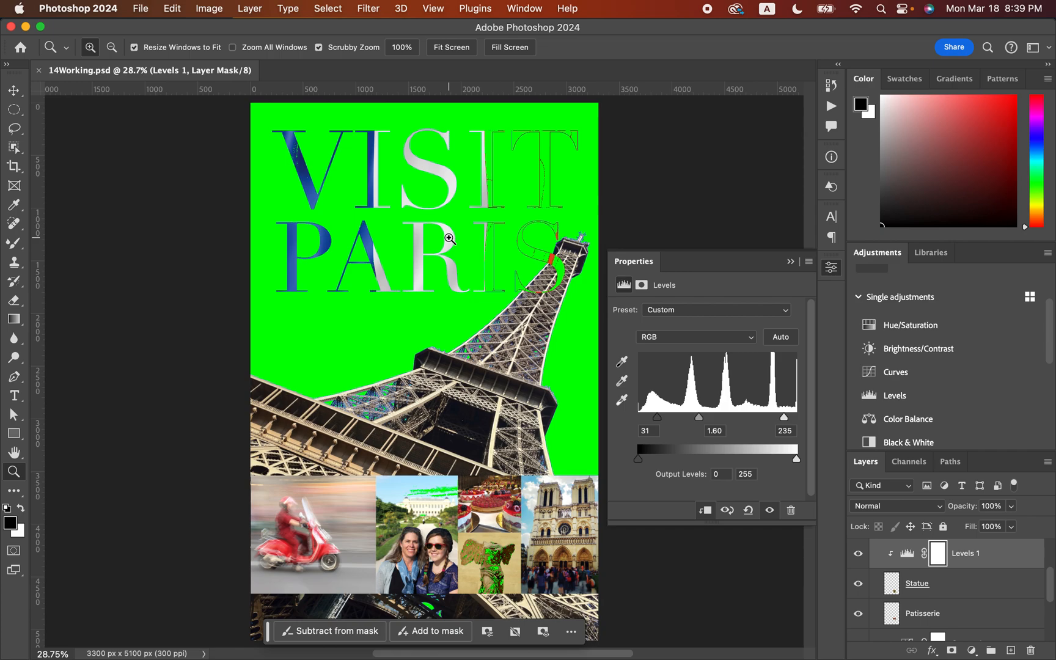
pyautogui.click(436, 10)
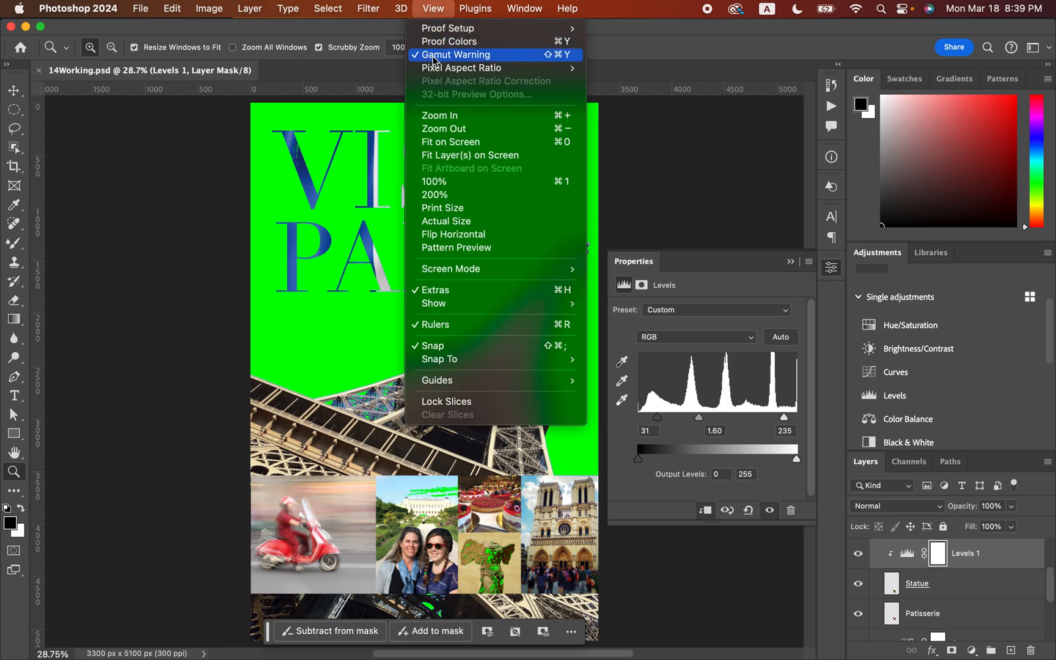
pyautogui.click(433, 58)
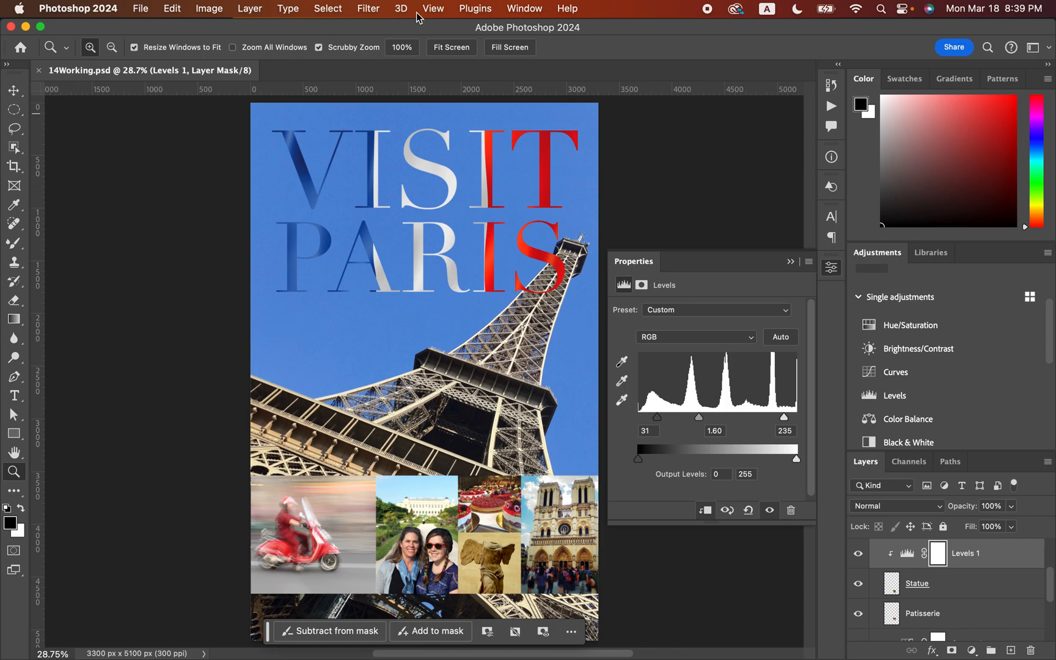
# Step: Start a custom proof setup that simulates Working CMYK - U.S. Web Coated (SWOP) v2
pyautogui.click(442, 11)
pyautogui.moveTo(449, 30)
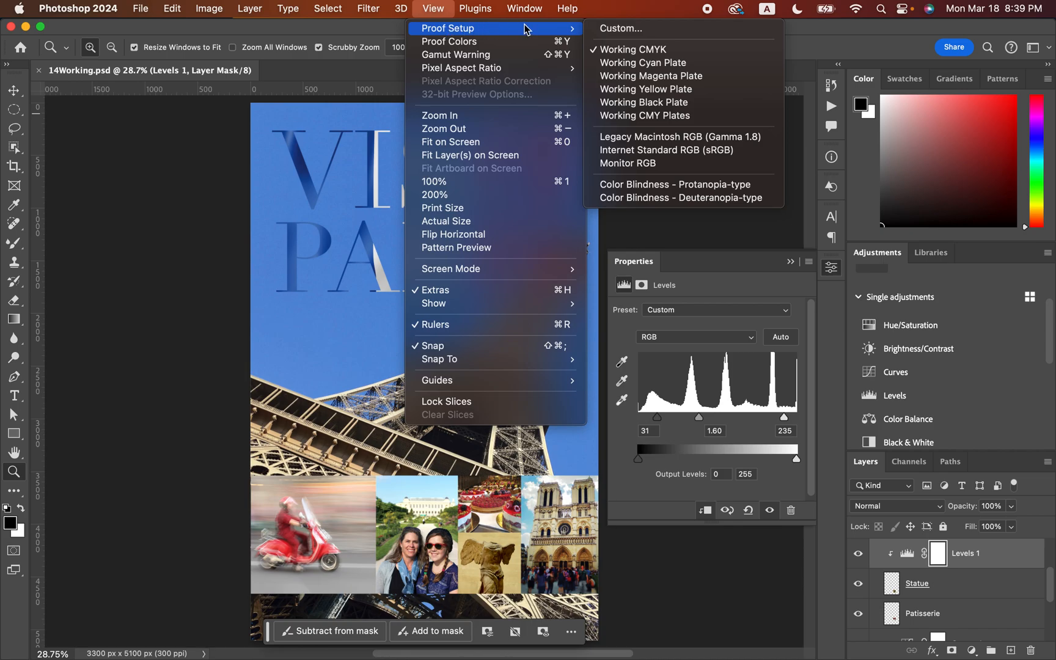
pyautogui.click(608, 32)
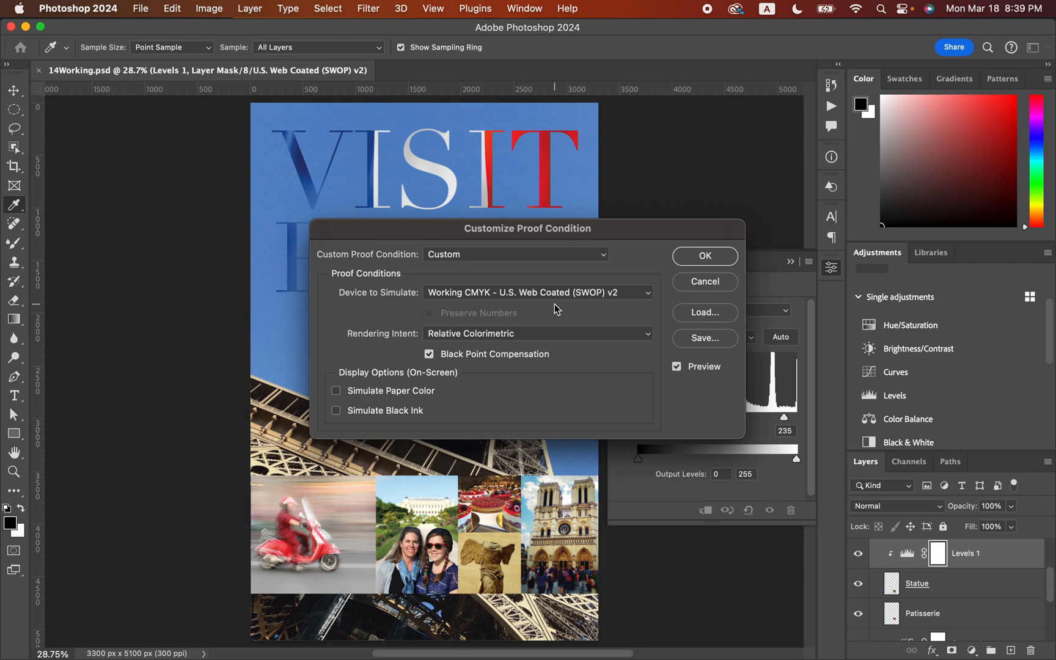
pyautogui.click(469, 295)
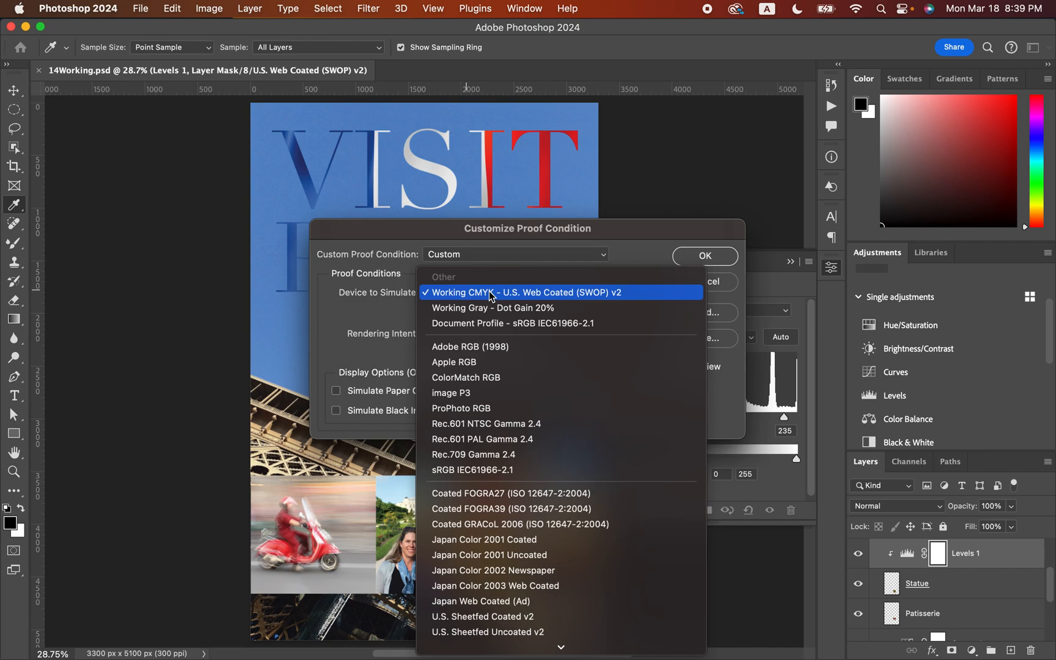
pyautogui.click(489, 291)
pyautogui.click(489, 292)
pyautogui.moveTo(508, 654)
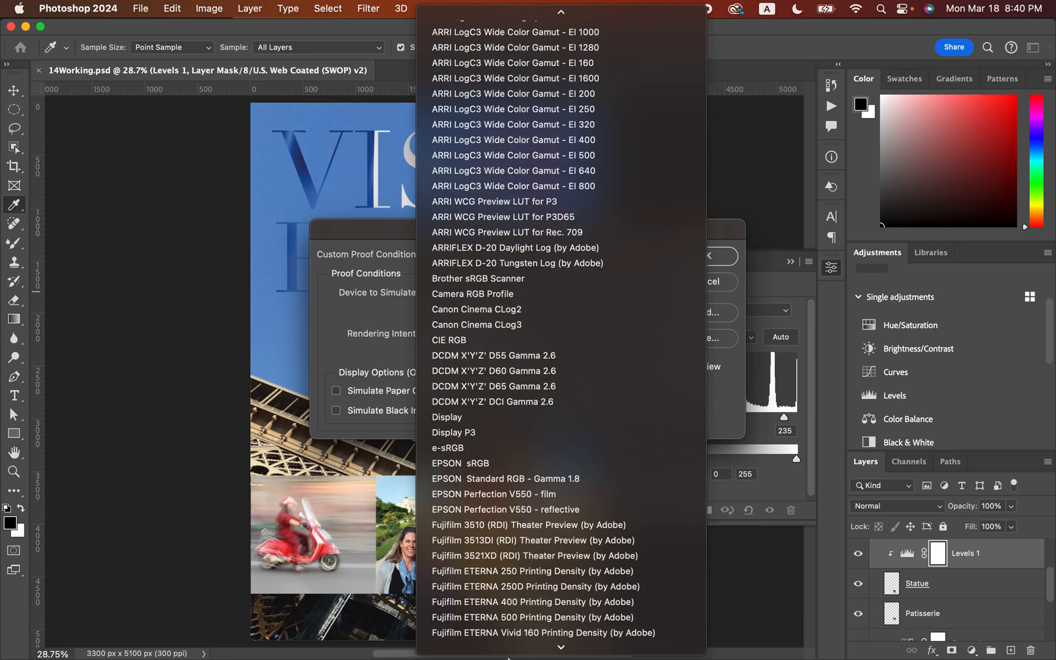
pyautogui.moveTo(567, 5)
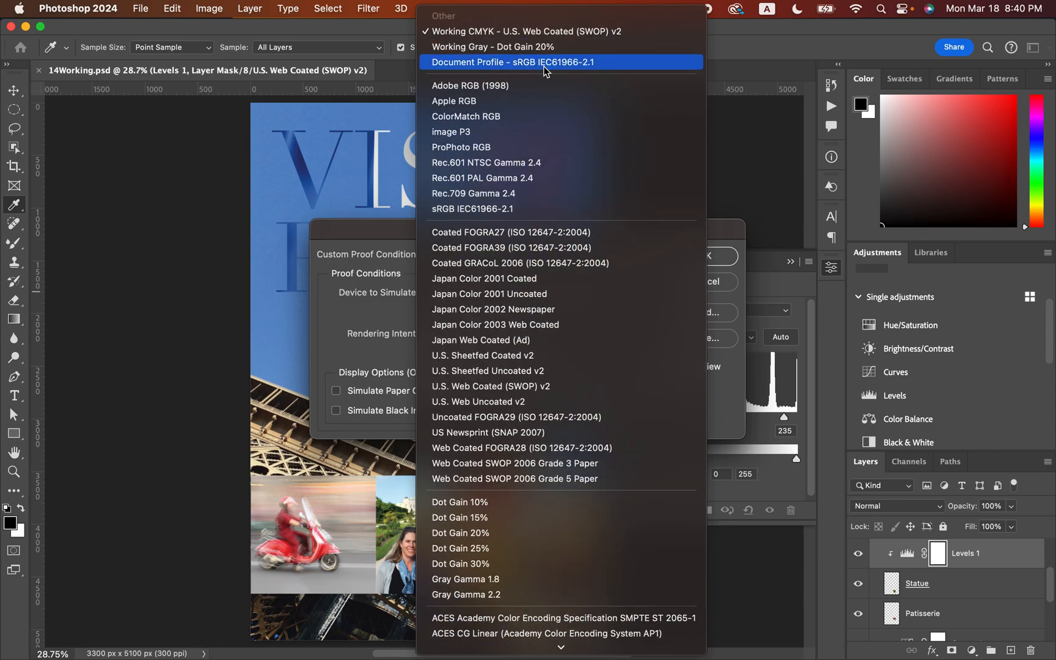
pyautogui.click(536, 31)
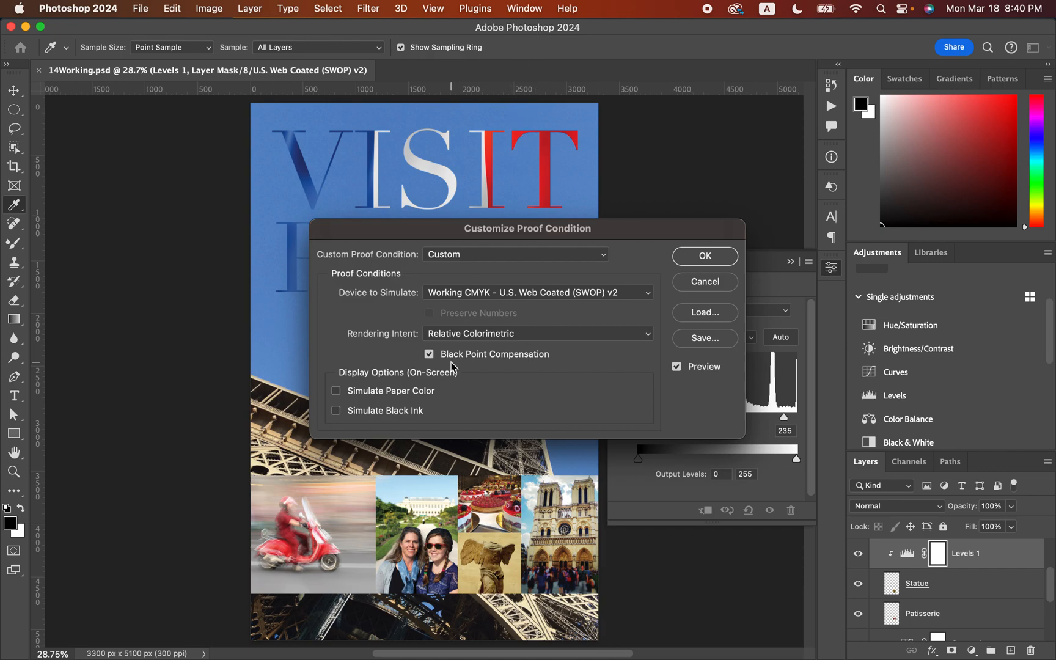
# Step: Keep the Relative Colorimetric rendering intent and turn on Simulate Black Ink and Simulate Paper Color for the proof
pyautogui.click(437, 337)
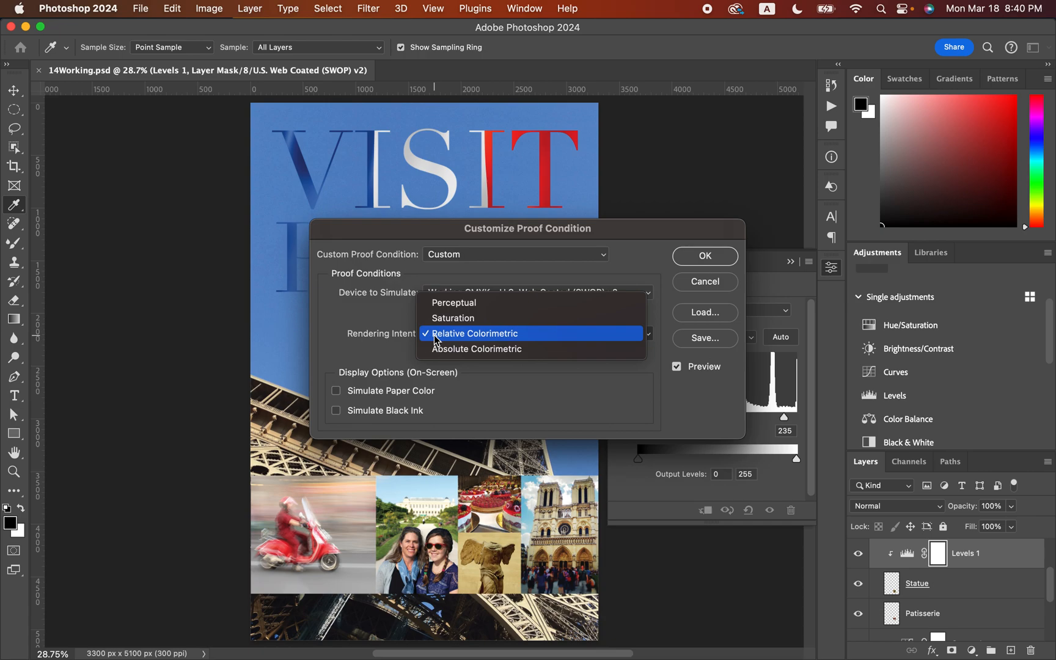
pyautogui.click(436, 338)
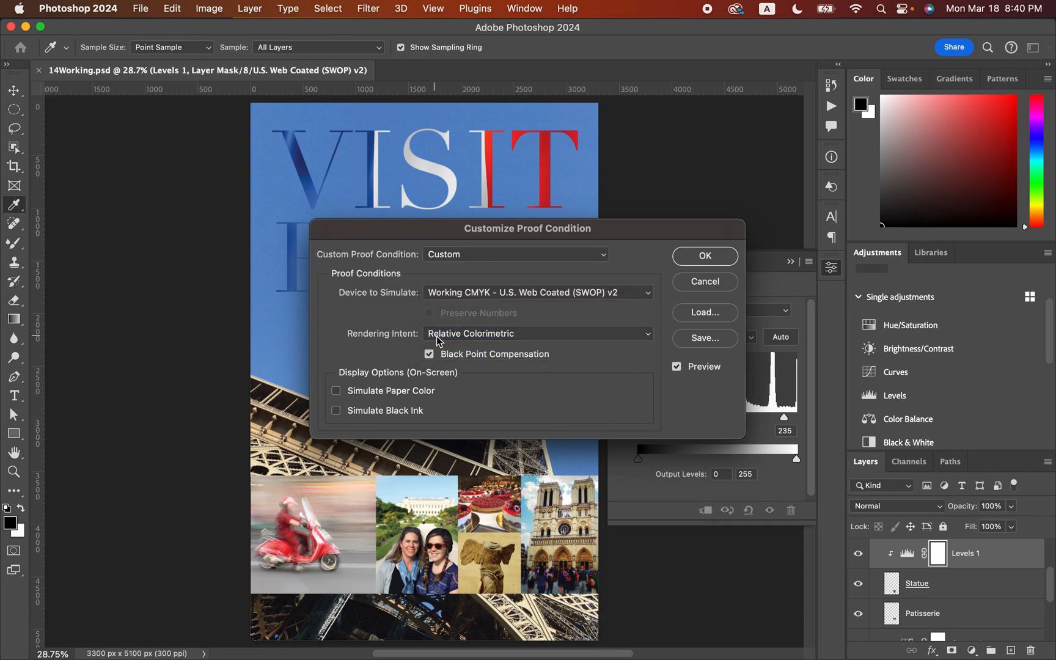
pyautogui.click(336, 411)
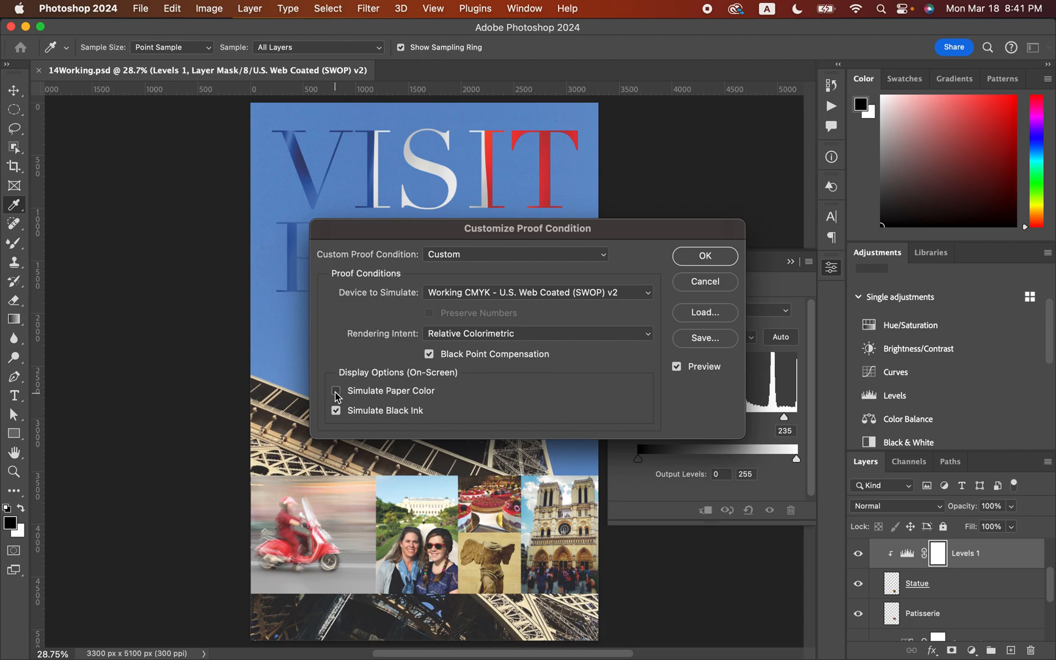
pyautogui.click(336, 394)
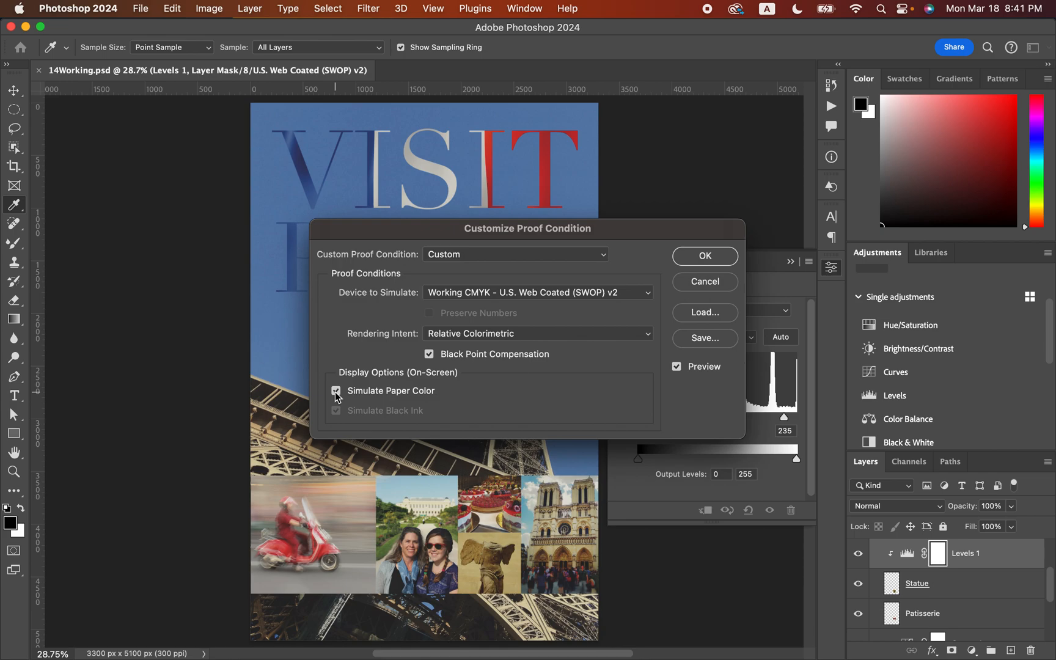
pyautogui.click(336, 392)
pyautogui.click(336, 392)
# Step: Compare the poster with and without the proof simulation, and leave the proof setup without applying it
pyautogui.moveTo(592, 227); pyautogui.dragTo(833, 165)
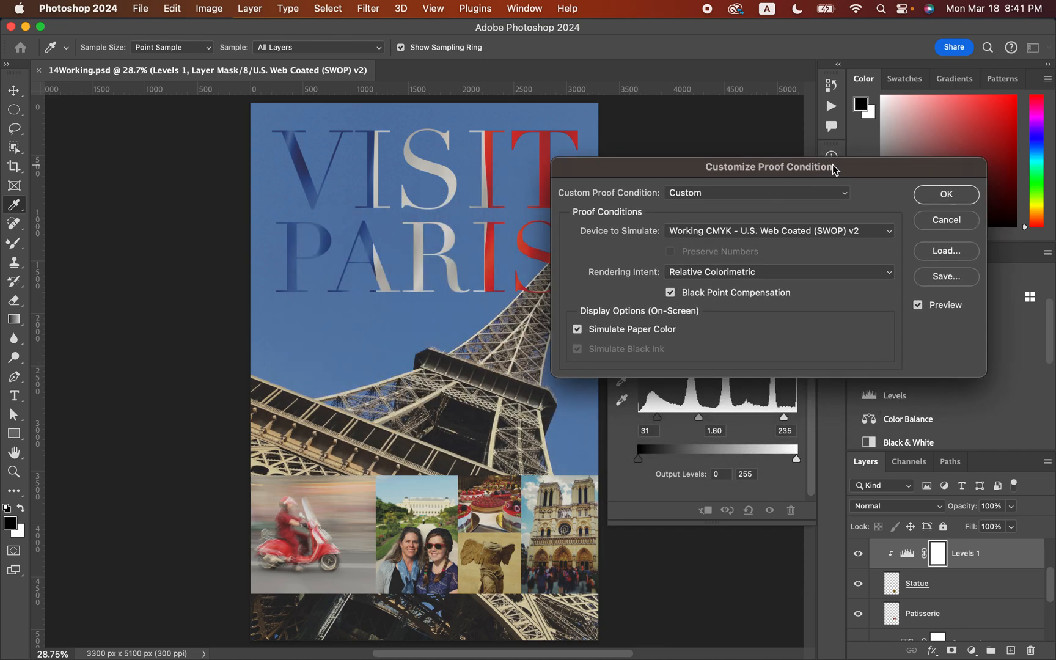
pyautogui.click(918, 305)
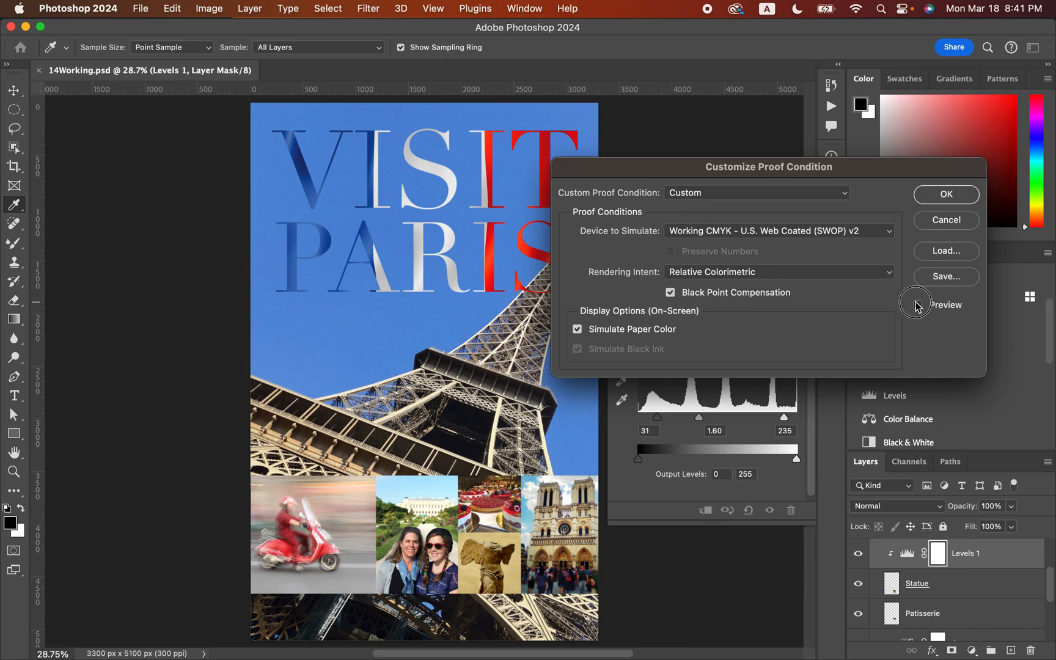
pyautogui.click(918, 305)
pyautogui.click(918, 305)
pyautogui.click(919, 305)
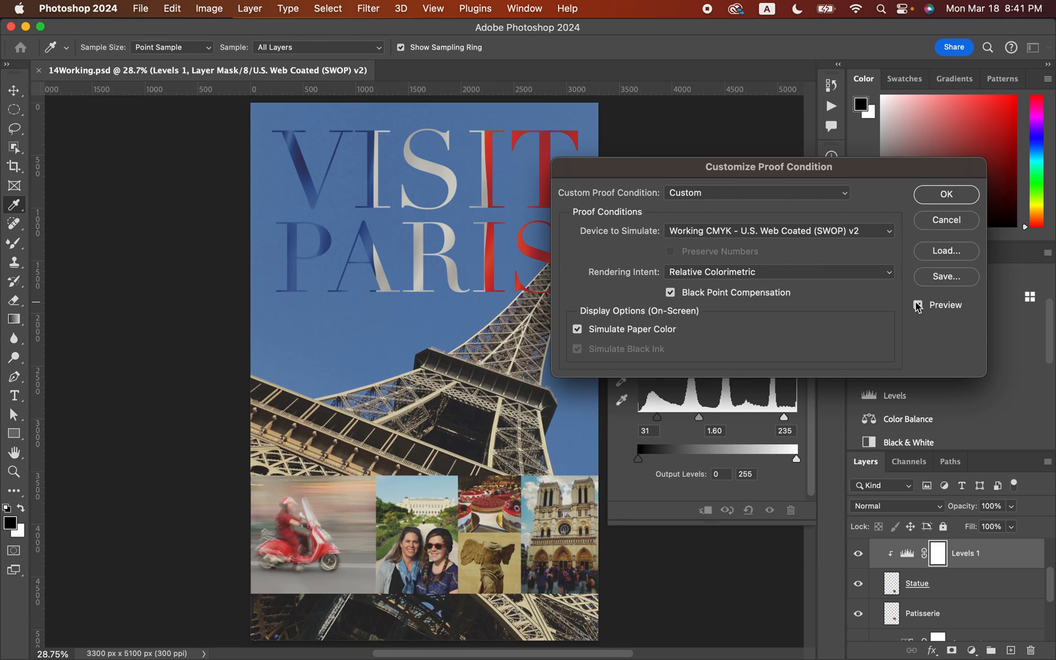
pyautogui.click(918, 305)
pyautogui.click(918, 305)
pyautogui.click(935, 222)
# Step: Duplicate the poster document as 14Working copy, keeping its layers unmerged
pyautogui.press('z')
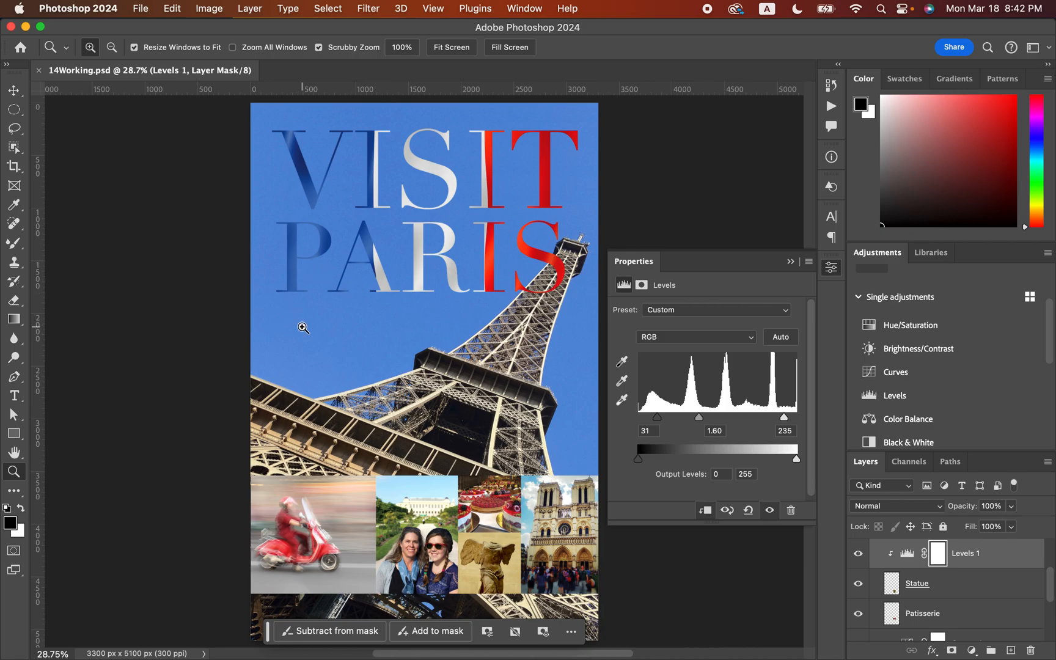
pyautogui.click(197, 10)
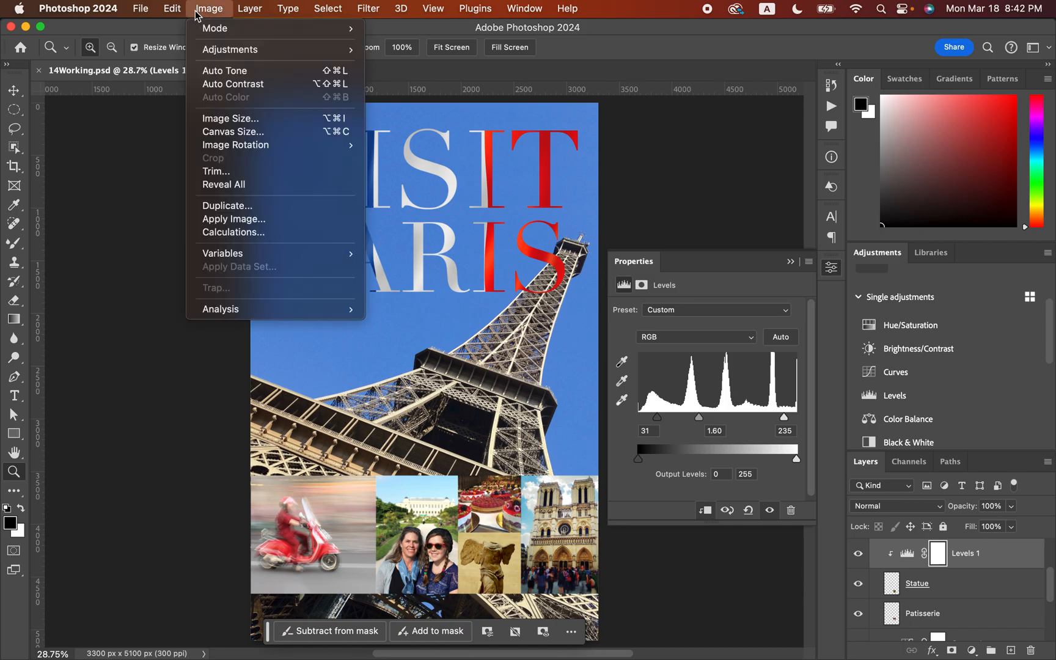
pyautogui.click(227, 207)
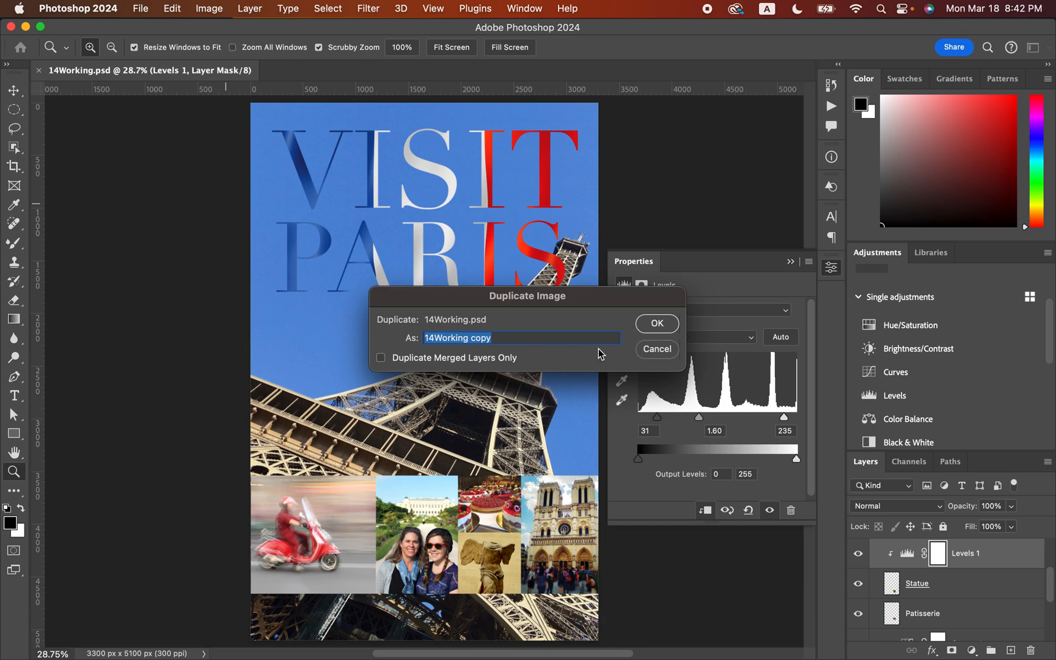
pyautogui.click(650, 325)
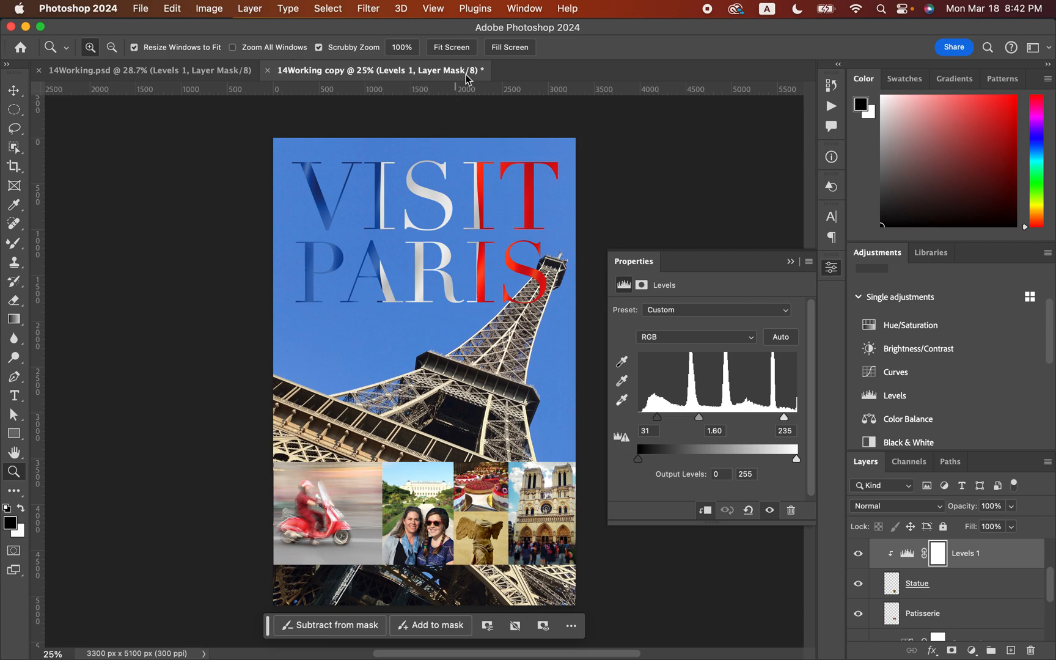
# Step: Arrange both documents side by side in a 2-up Vertical layout and collapse the floating Levels properties
pyautogui.click(518, 8)
pyautogui.moveTo(533, 31)
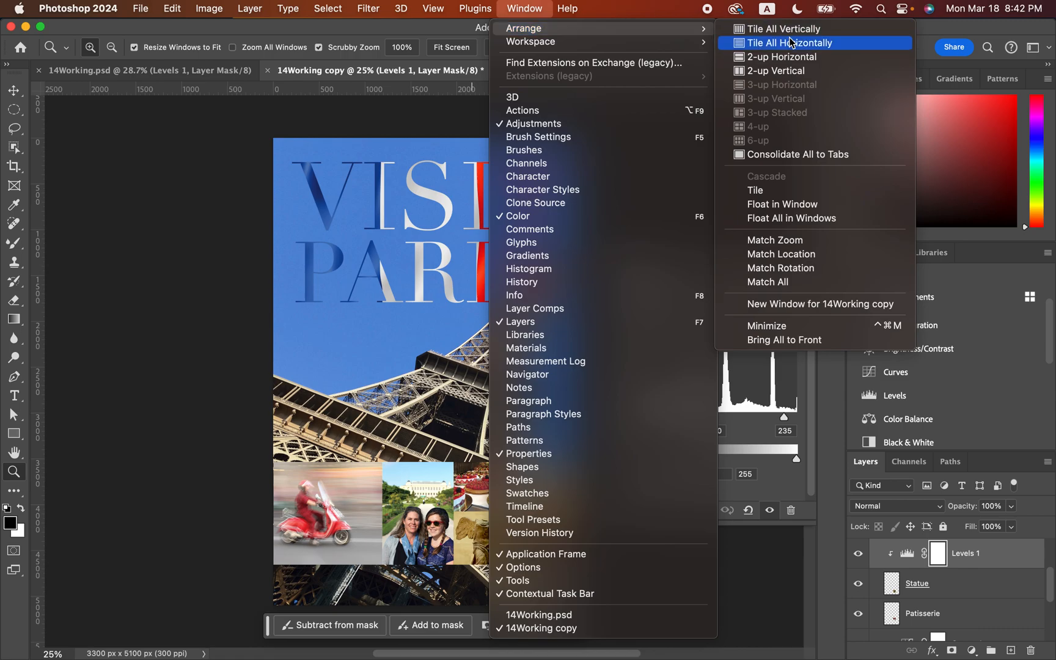
pyautogui.click(793, 72)
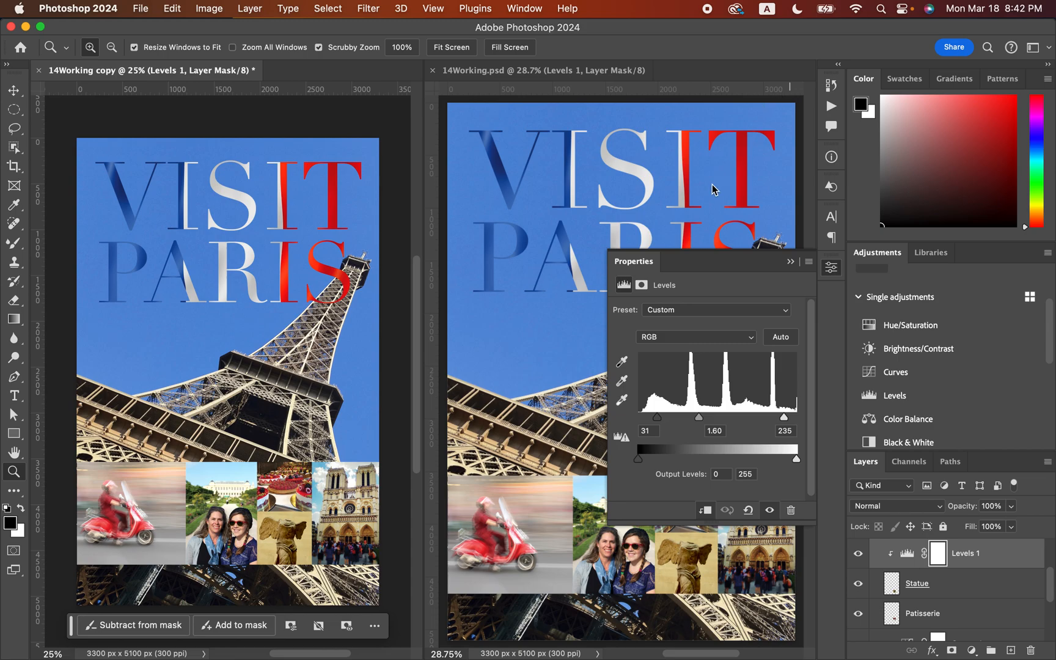
pyautogui.click(791, 263)
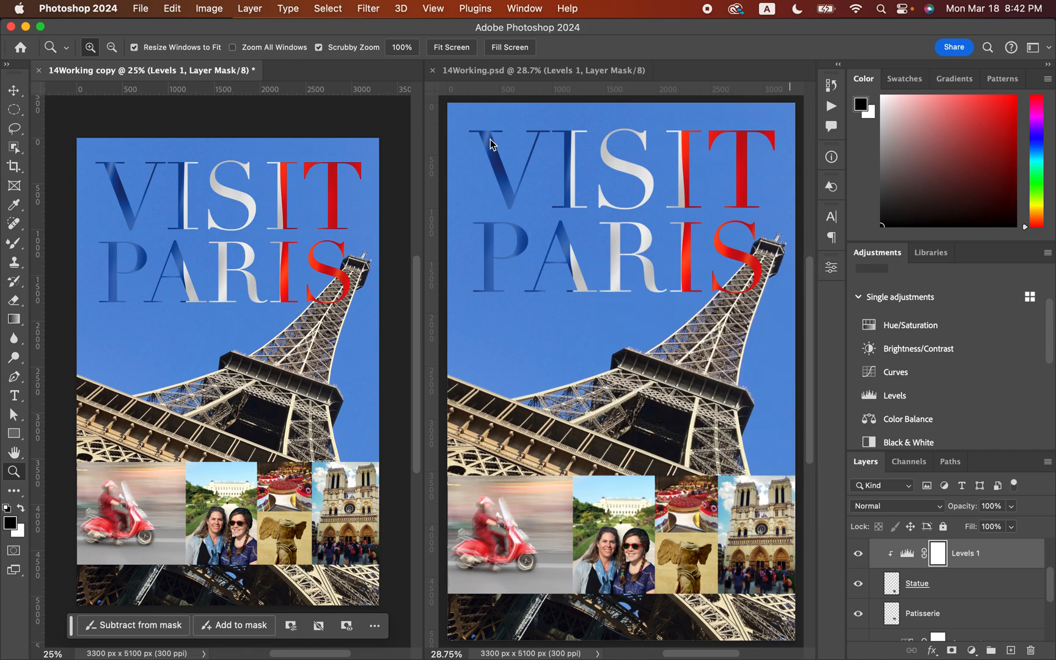
# Step: In 14Working.psd, select the Visit Paris layer and use Color Range to select the Out of Gamut colors
pyautogui.click(489, 72)
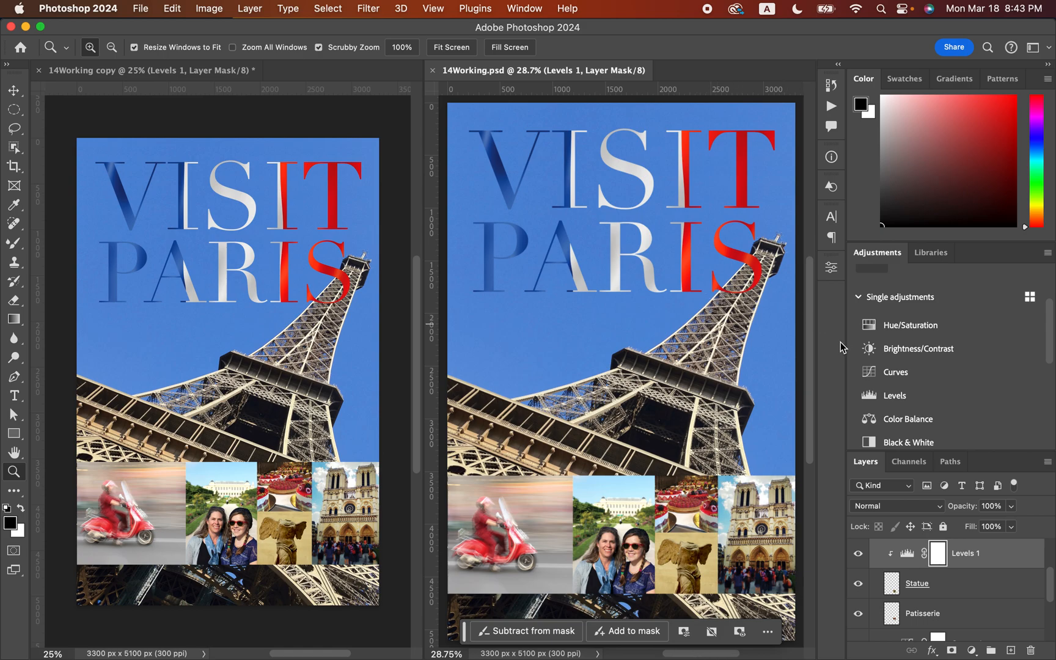
pyautogui.scroll(-3, 944, 578)
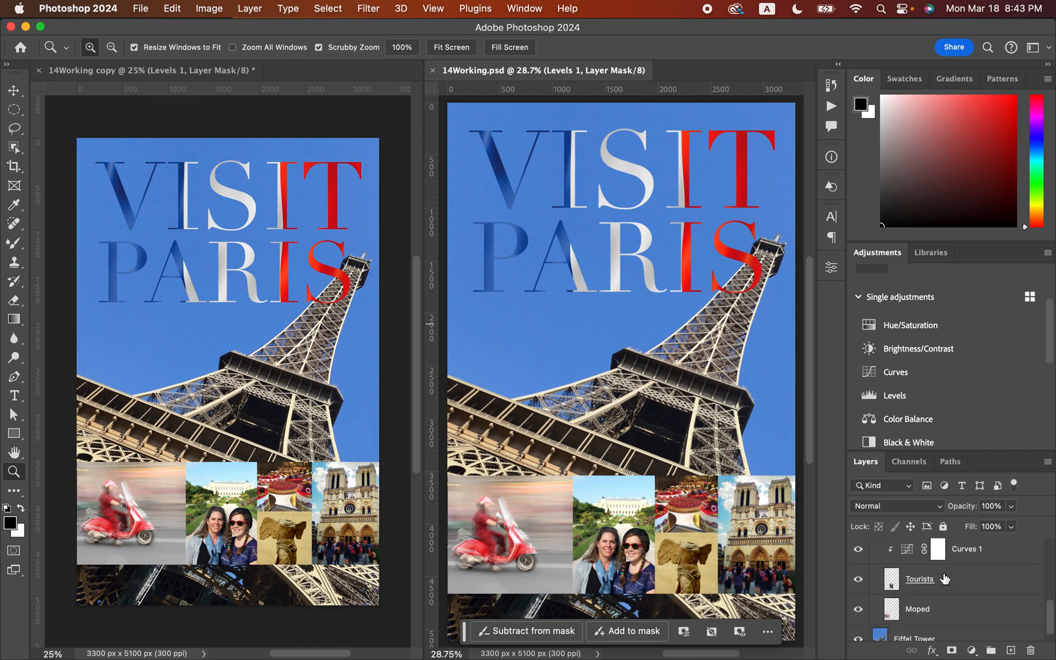
pyautogui.scroll(5, 945, 578)
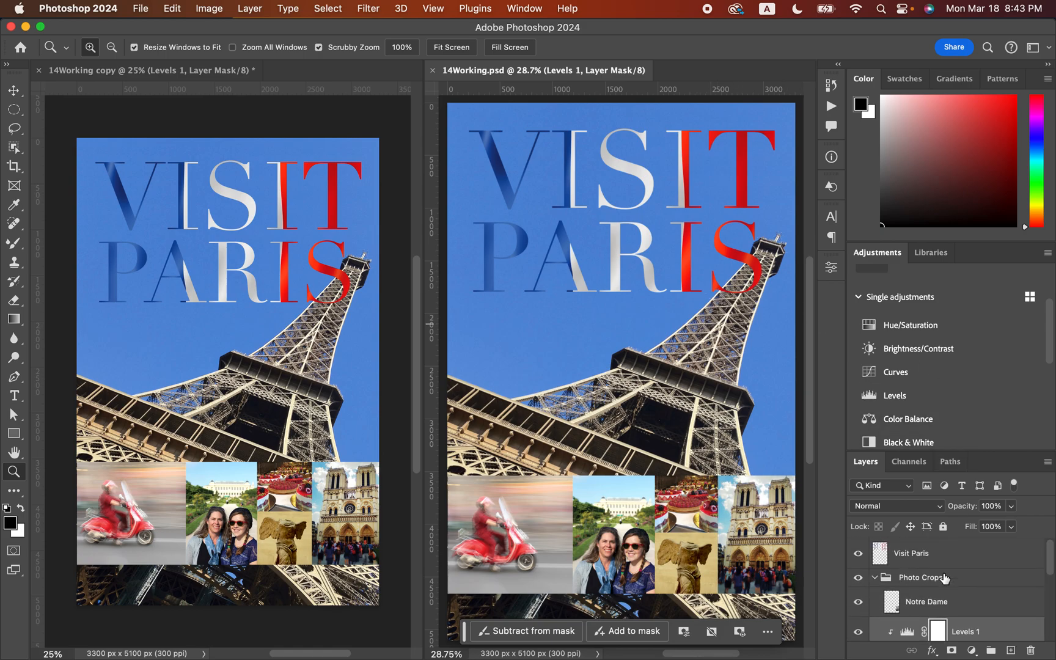
pyautogui.click(940, 562)
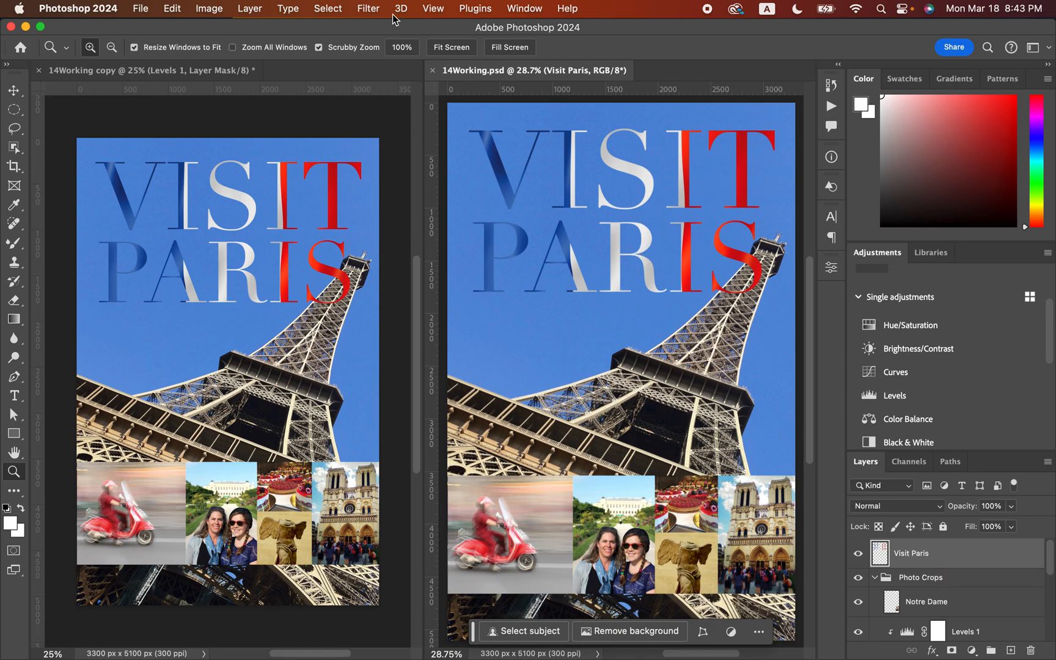
pyautogui.click(337, 8)
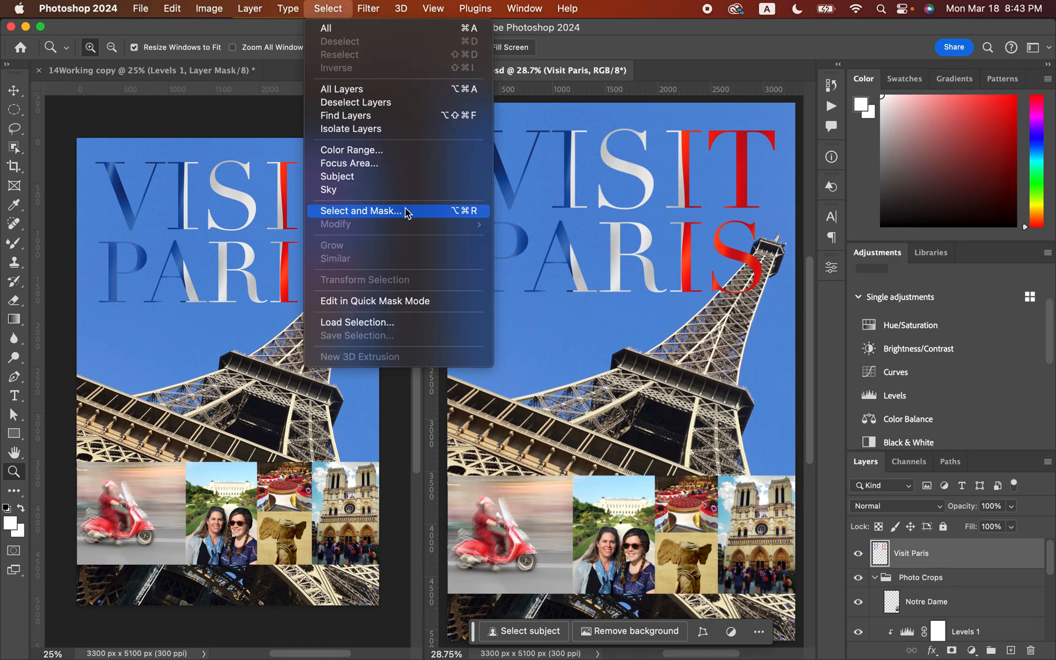
pyautogui.click(390, 151)
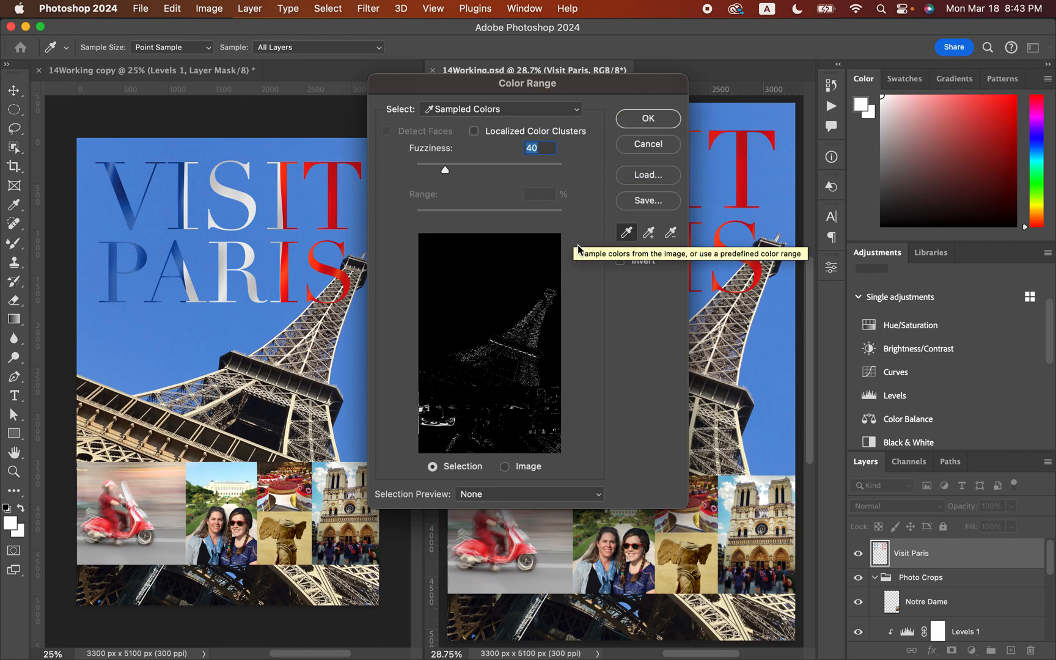
pyautogui.click(556, 112)
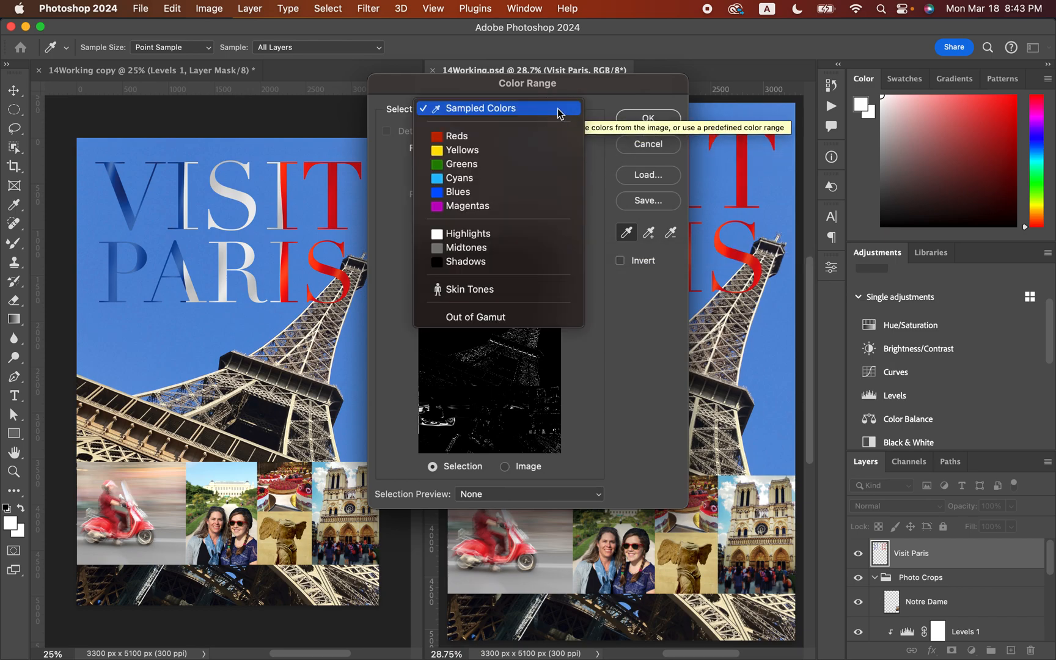
pyautogui.click(510, 319)
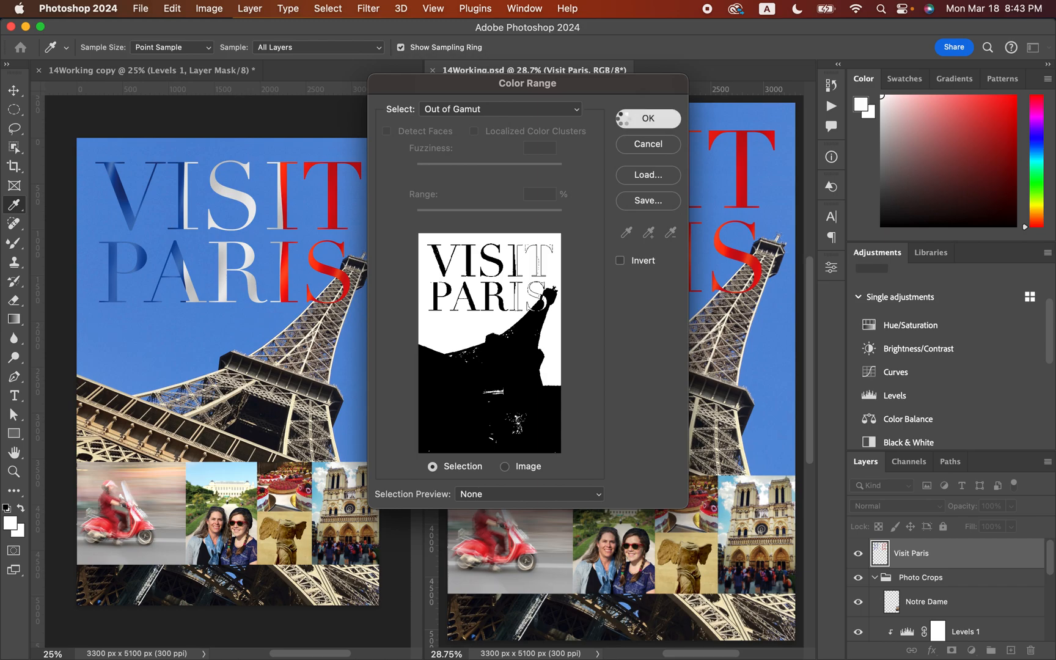
pyautogui.click(623, 120)
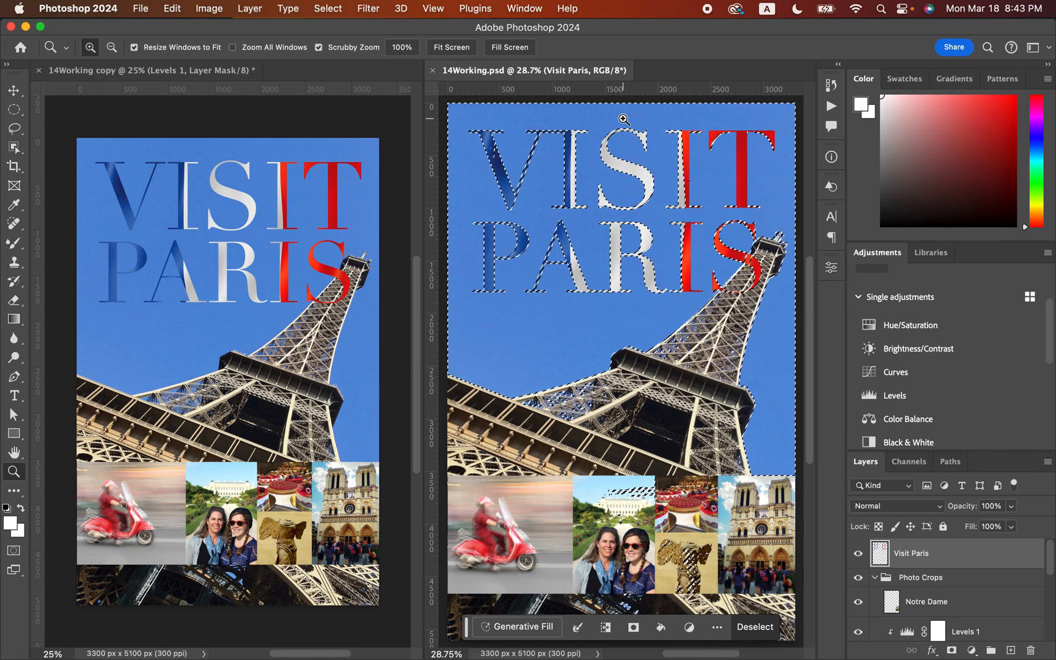
# Step: Hide the extras and add a Hue/Saturation adjustment layer for the selection with Saturation -14 and Lightness -2
pyautogui.click(436, 11)
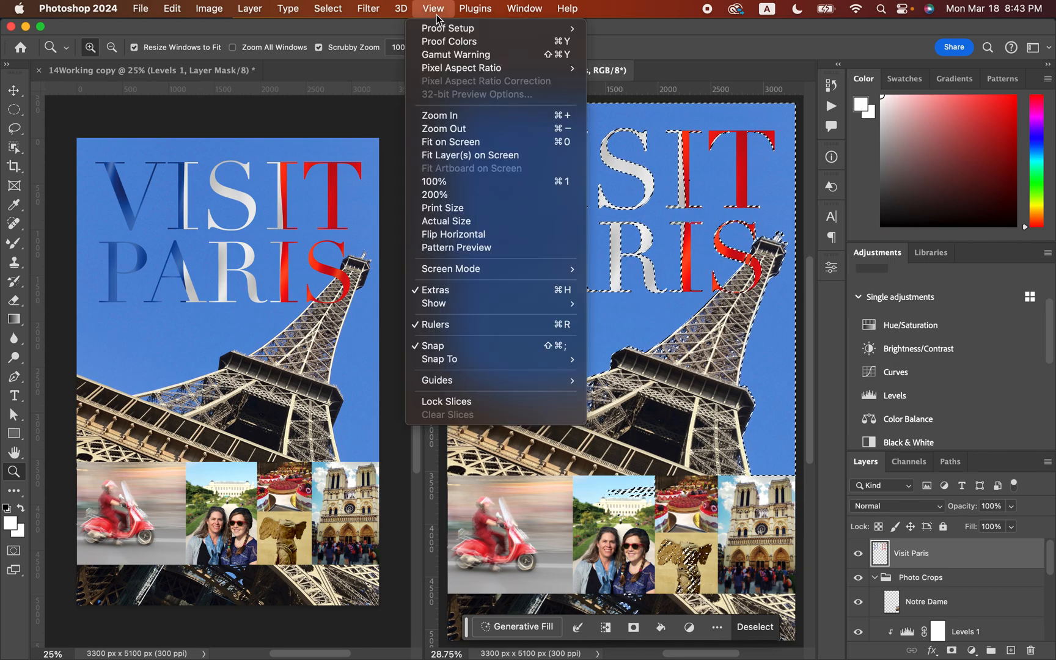
pyautogui.click(438, 292)
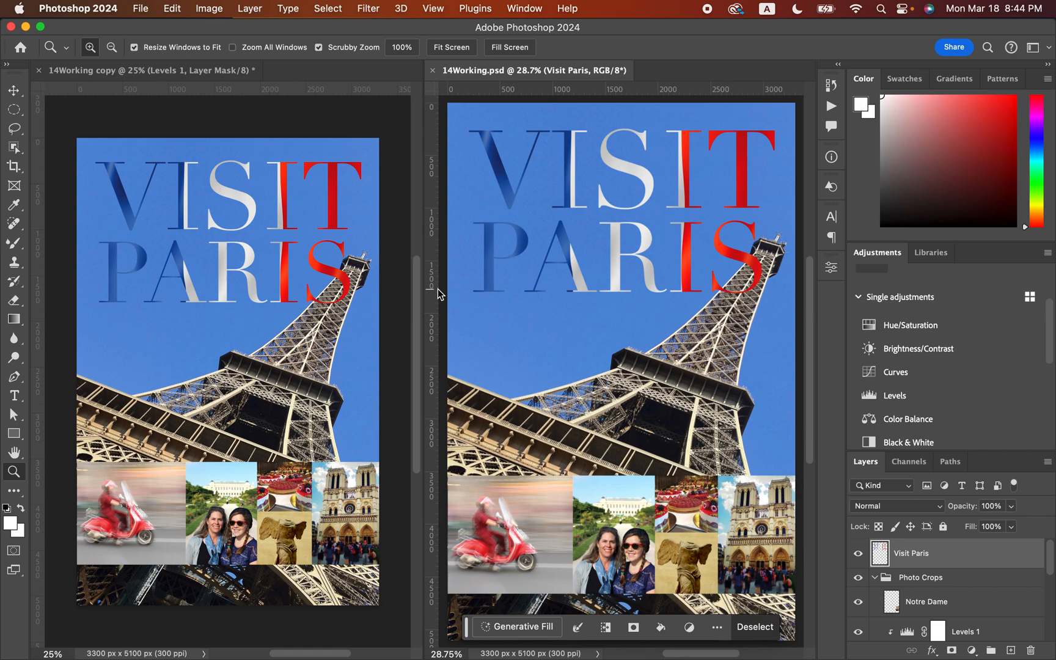
pyautogui.click(911, 325)
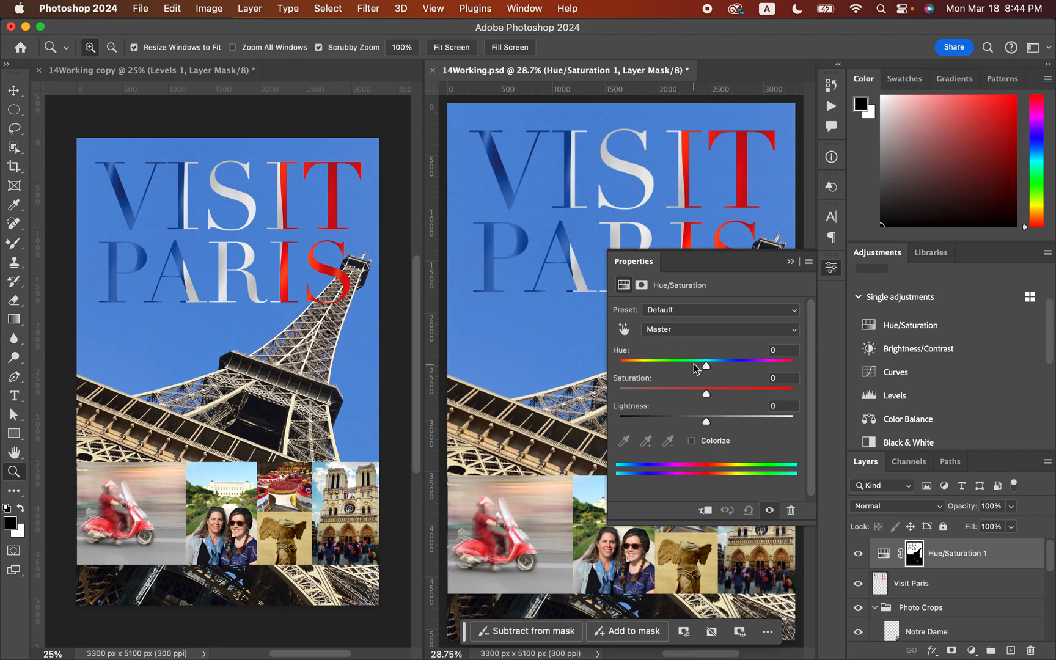
pyautogui.moveTo(708, 396); pyautogui.dragTo(694, 392)
pyautogui.moveTo(707, 422); pyautogui.dragTo(706, 421)
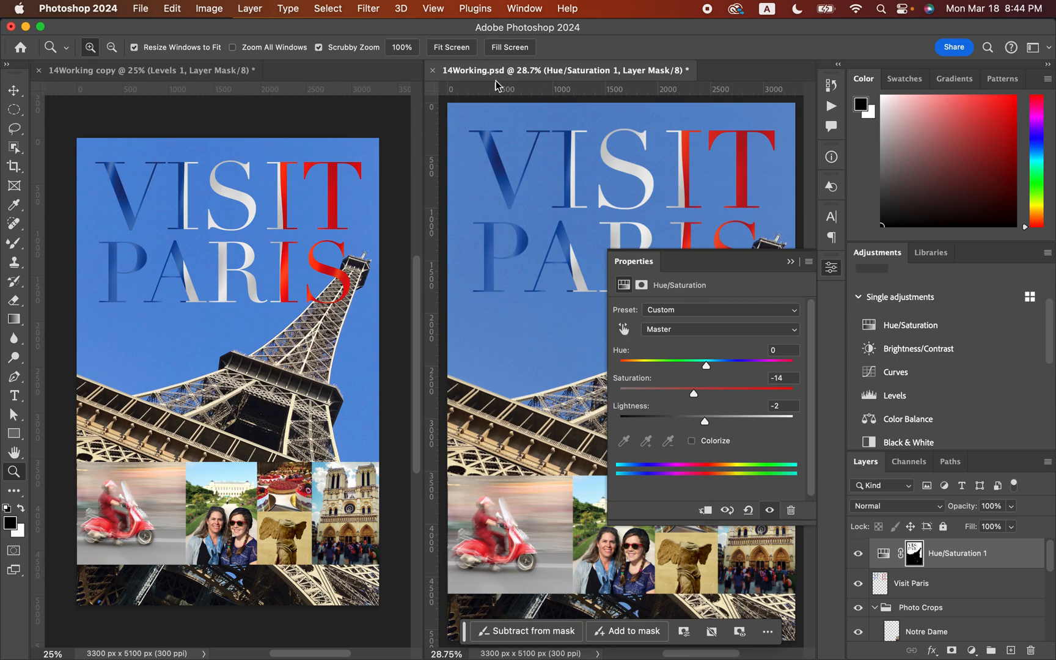
# Step: Check the adjusted poster with Gamut Warning, unobstructed by the adjustment properties, and turn the warning off again
pyautogui.click(445, 13)
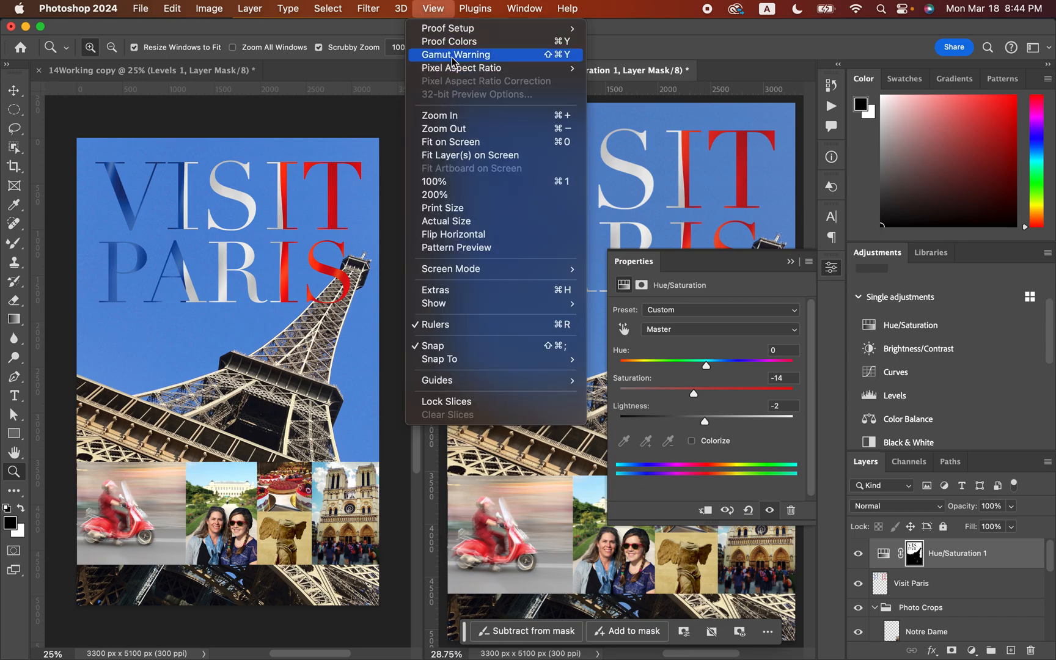
pyautogui.click(451, 57)
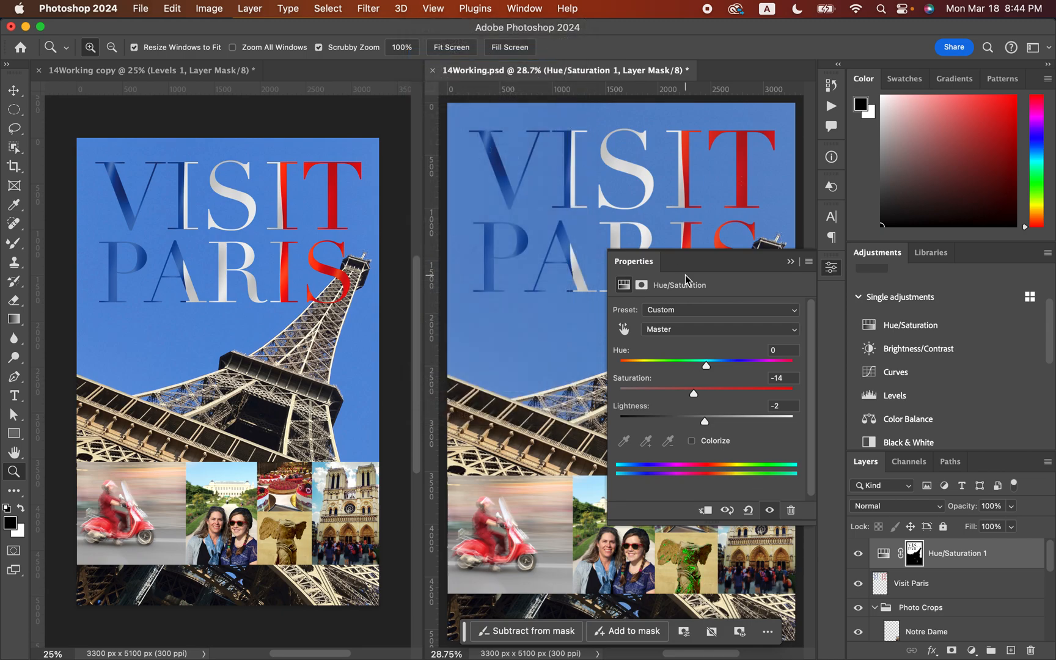
pyautogui.click(790, 262)
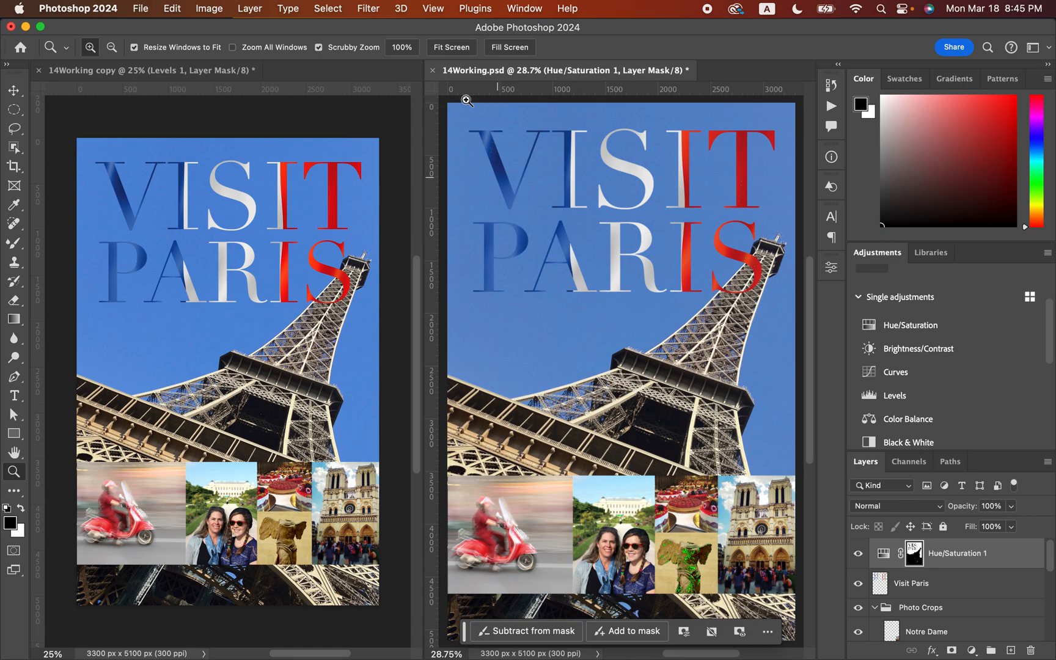
pyautogui.click(432, 12)
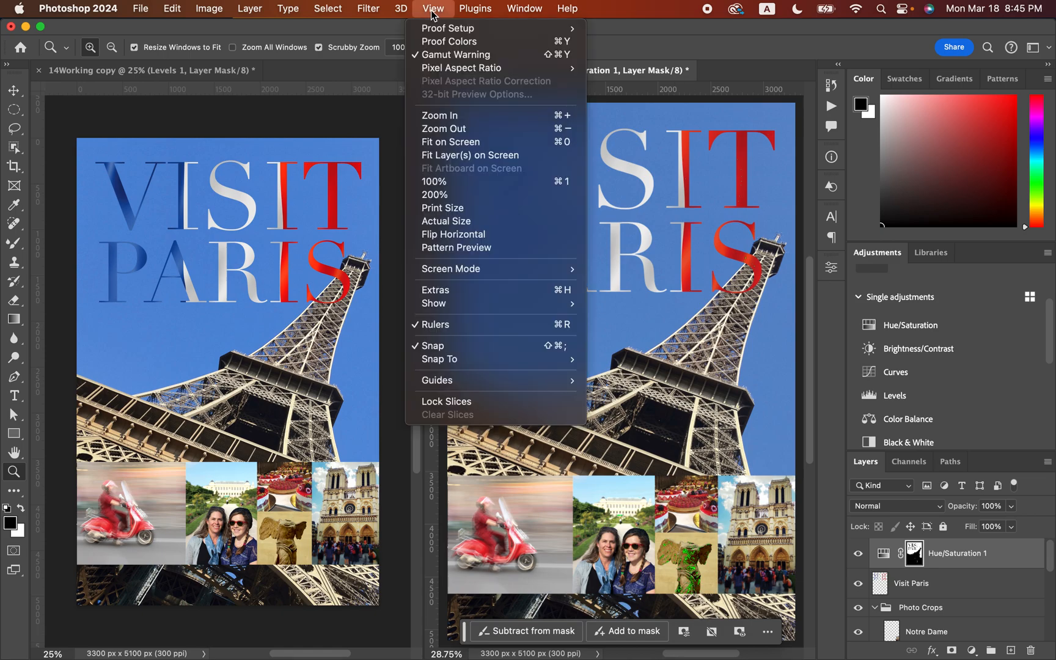
pyautogui.click(444, 56)
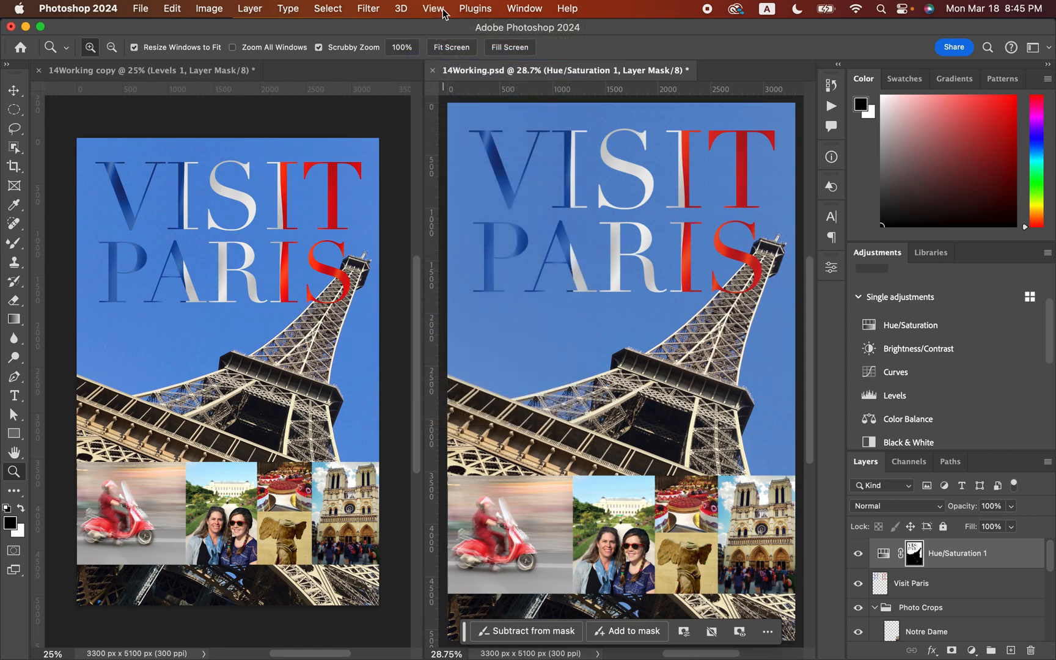
# Step: Turn the display of extras back on and switch to the 14Working copy document
pyautogui.click(439, 8)
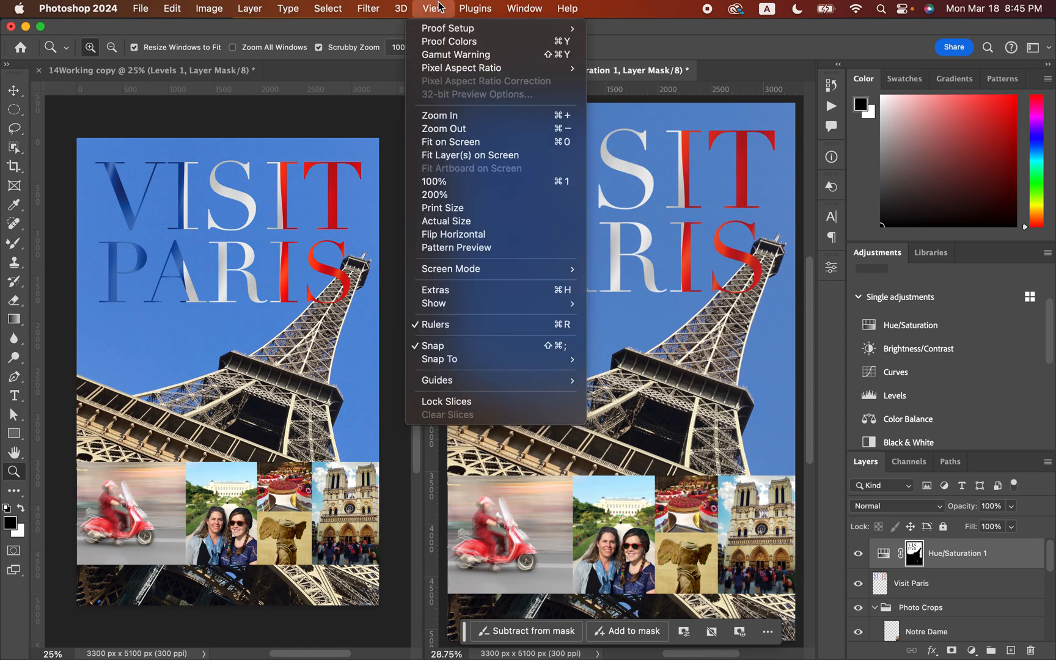
pyautogui.click(443, 293)
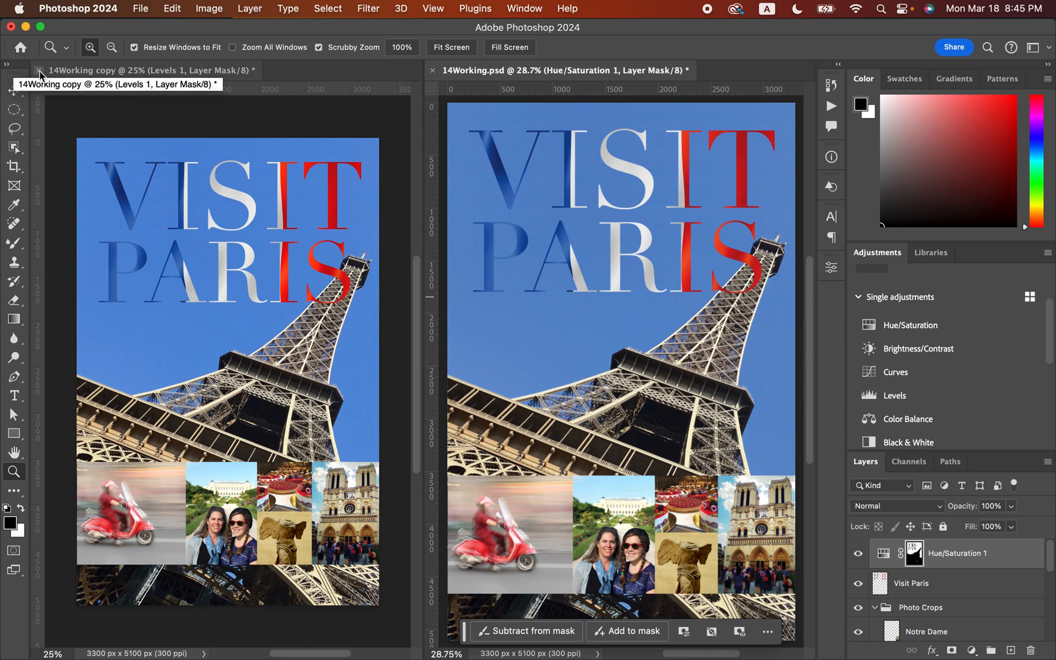
pyautogui.click(109, 70)
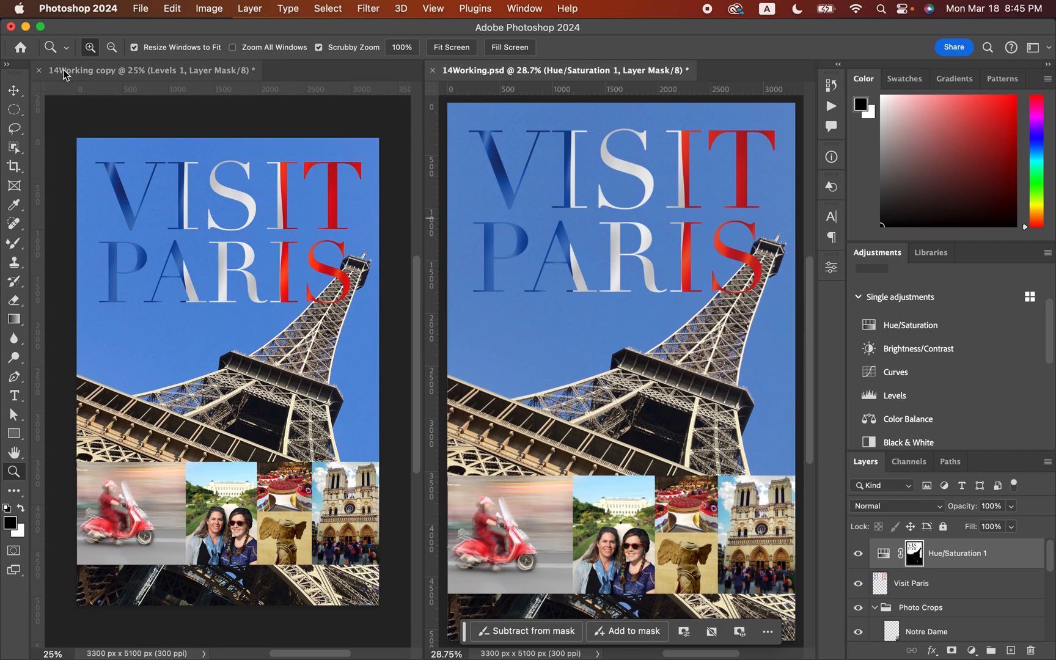
# Step: Close the 14Working copy document without saving it and save 14Working.psd
pyautogui.click(39, 71)
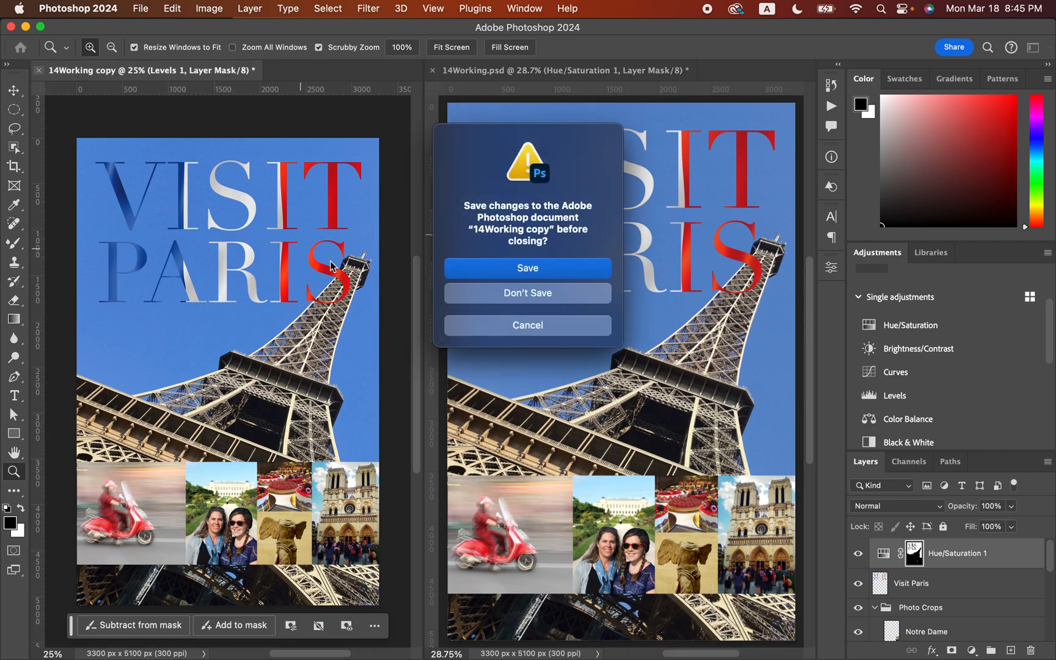
pyautogui.click(490, 290)
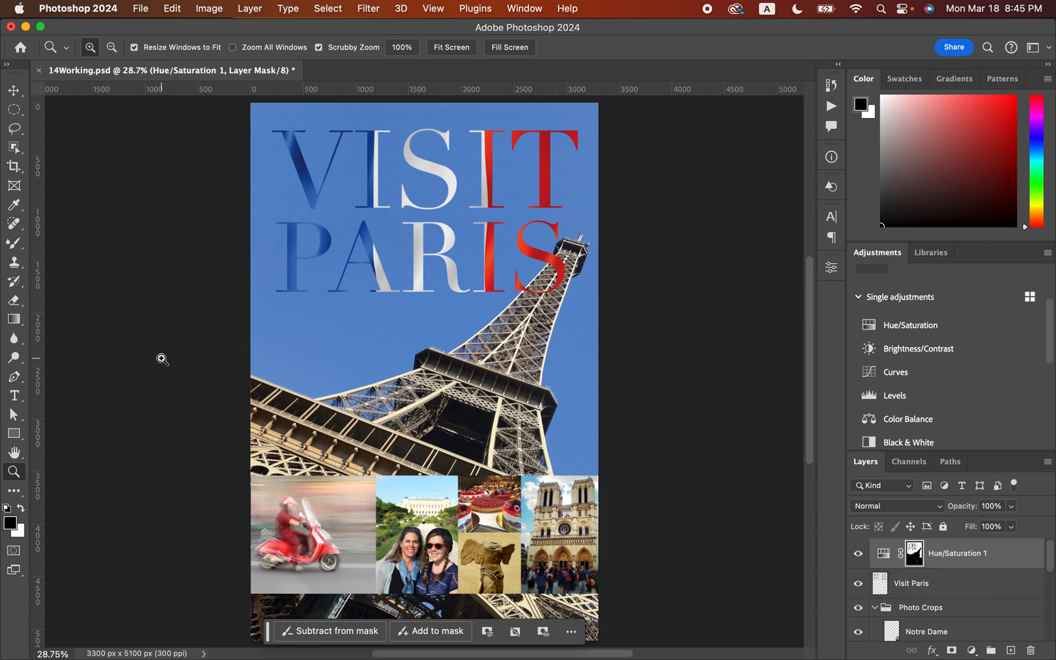
pyautogui.press('super+s')
# Step: Show the color channels and convert 14Working.psd to CMYK Color, merging the layers and accepting the U.S. Web Coated (SWOP) v2 profile
pyautogui.click(908, 464)
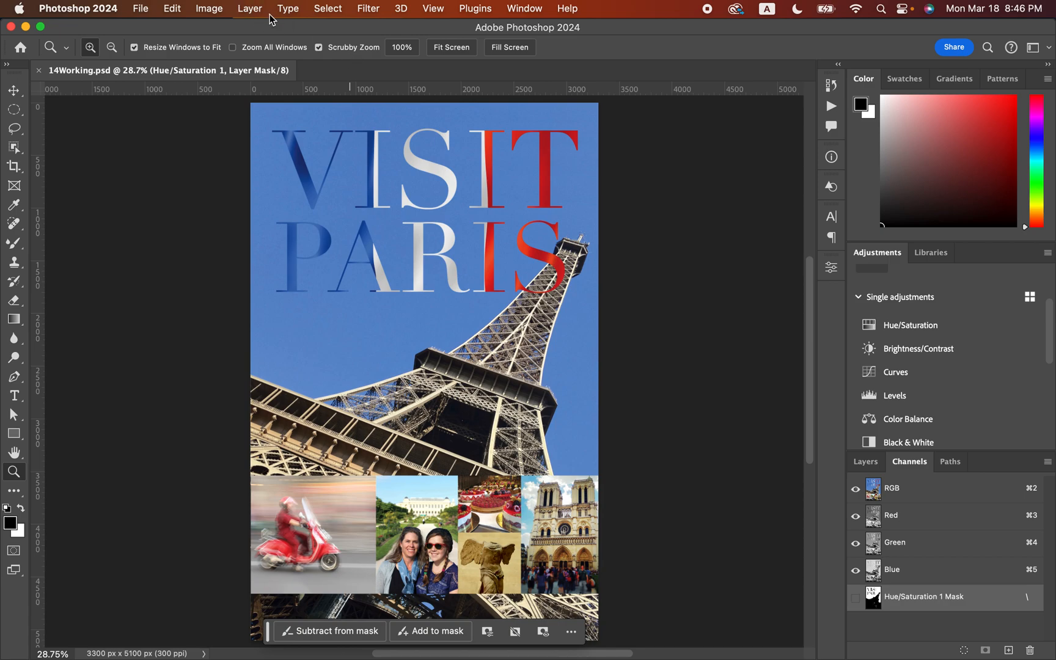
pyautogui.click(223, 10)
pyautogui.moveTo(228, 28)
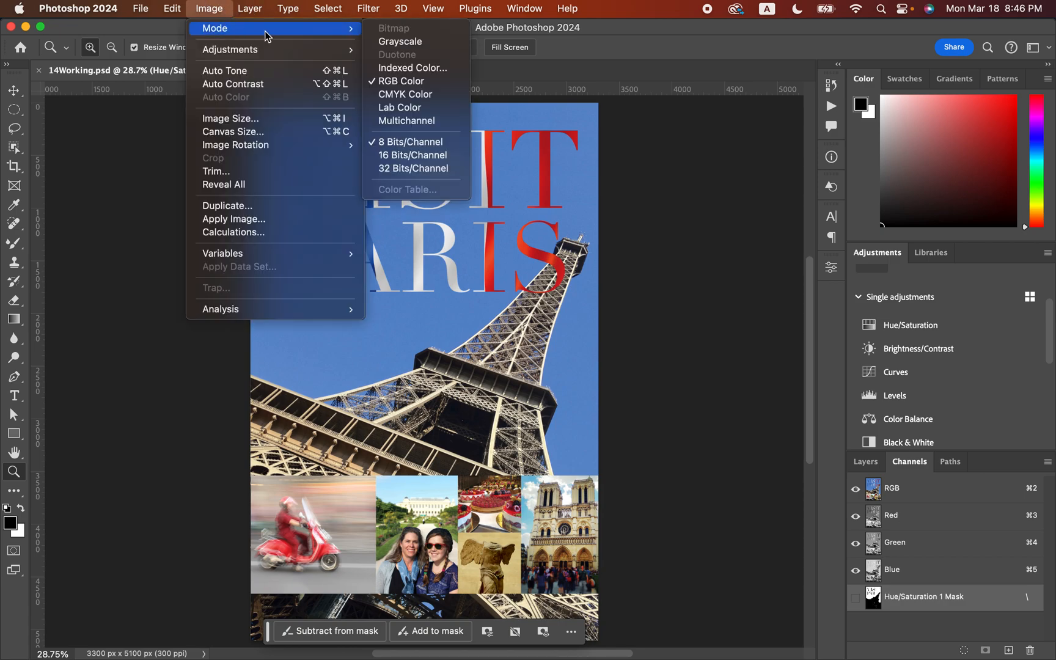
pyautogui.click(394, 96)
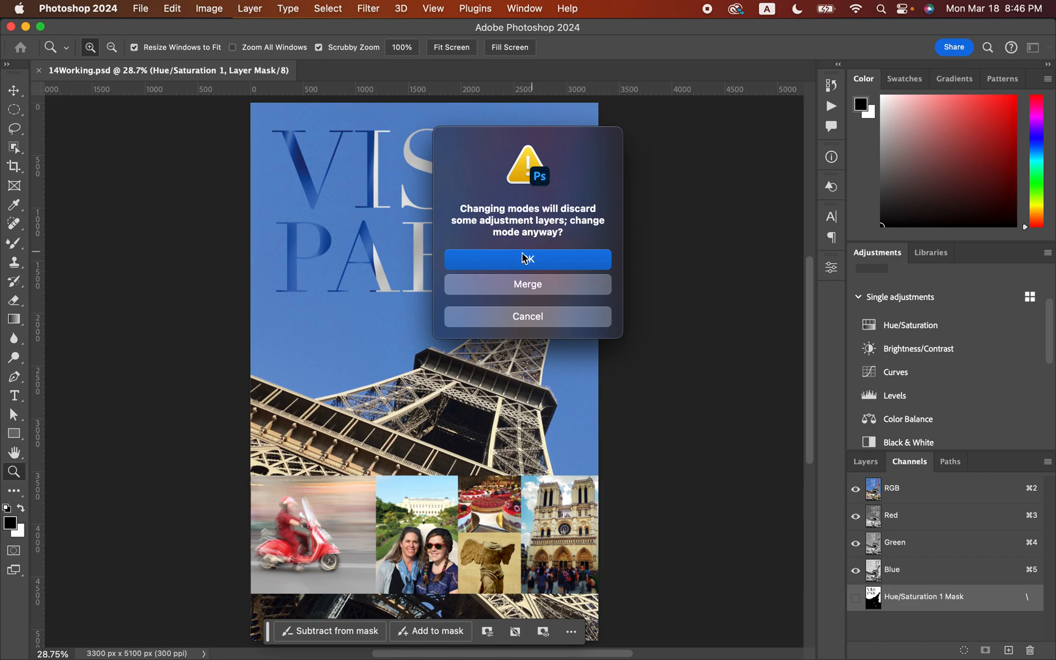
pyautogui.click(539, 292)
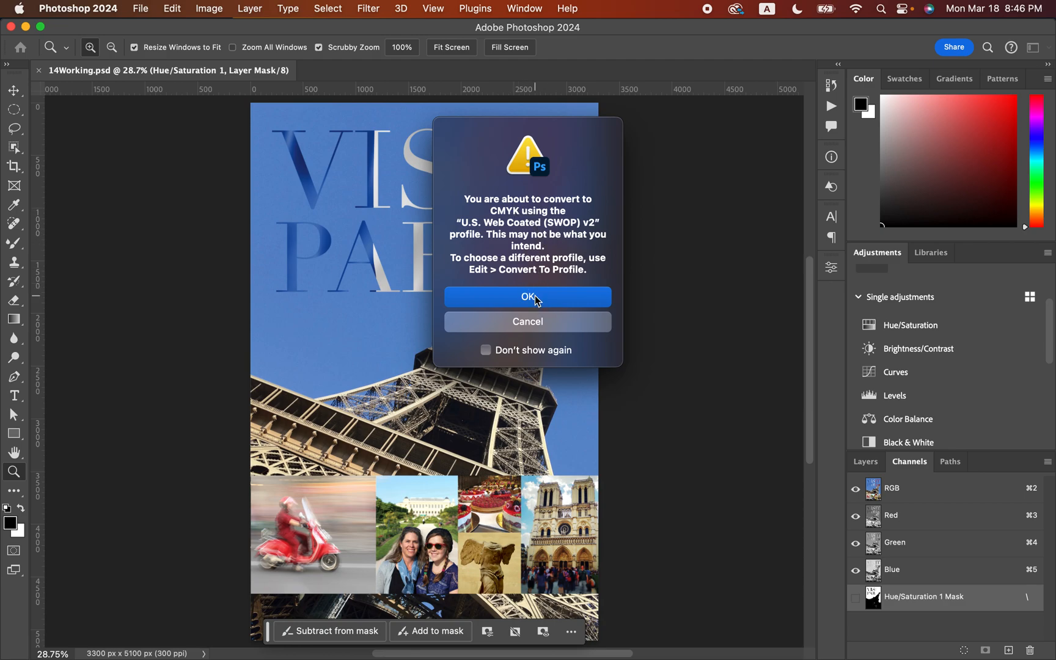
pyautogui.click(536, 298)
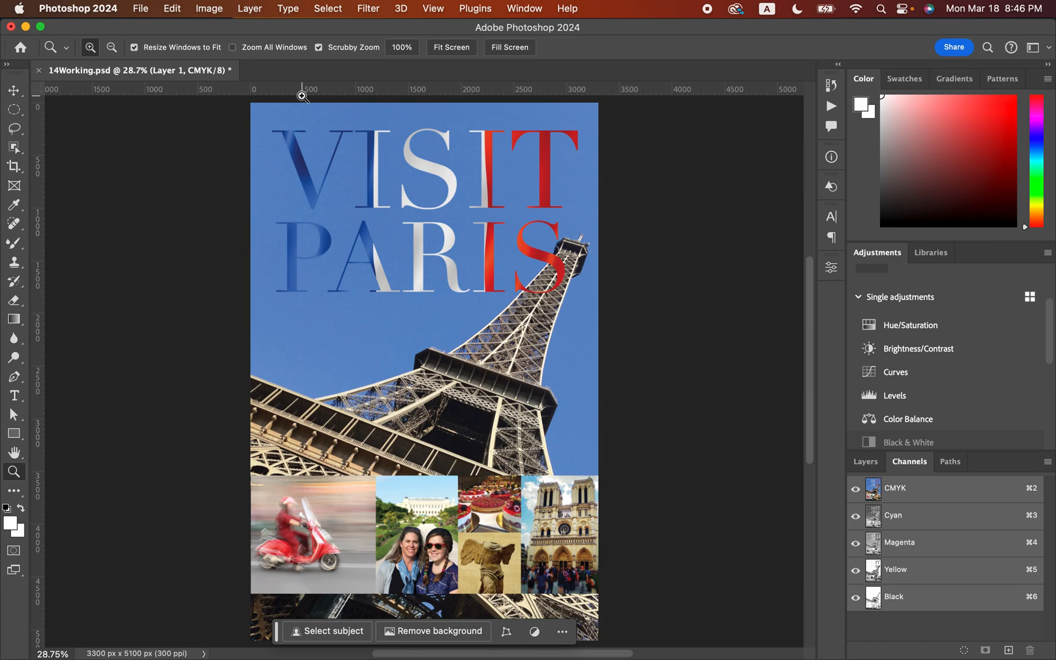
# Step: Save a copy of the poster in Photoshop PDF format as 14Working copy.pdf in the Lesson14 folder and proceed to the PDF options
pyautogui.click(141, 13)
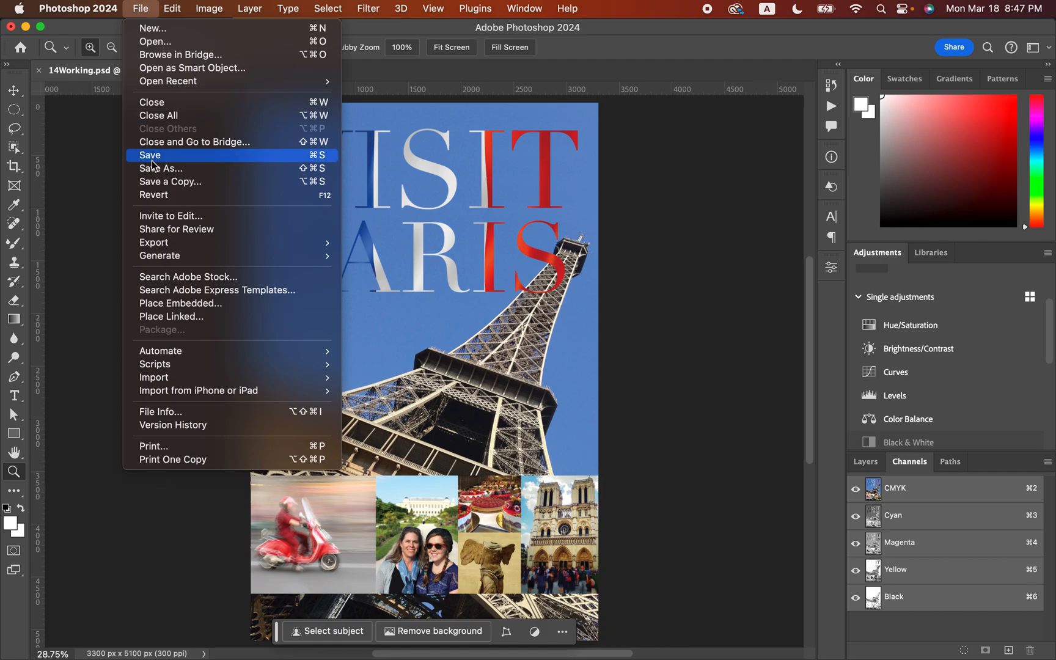
pyautogui.click(99, 184)
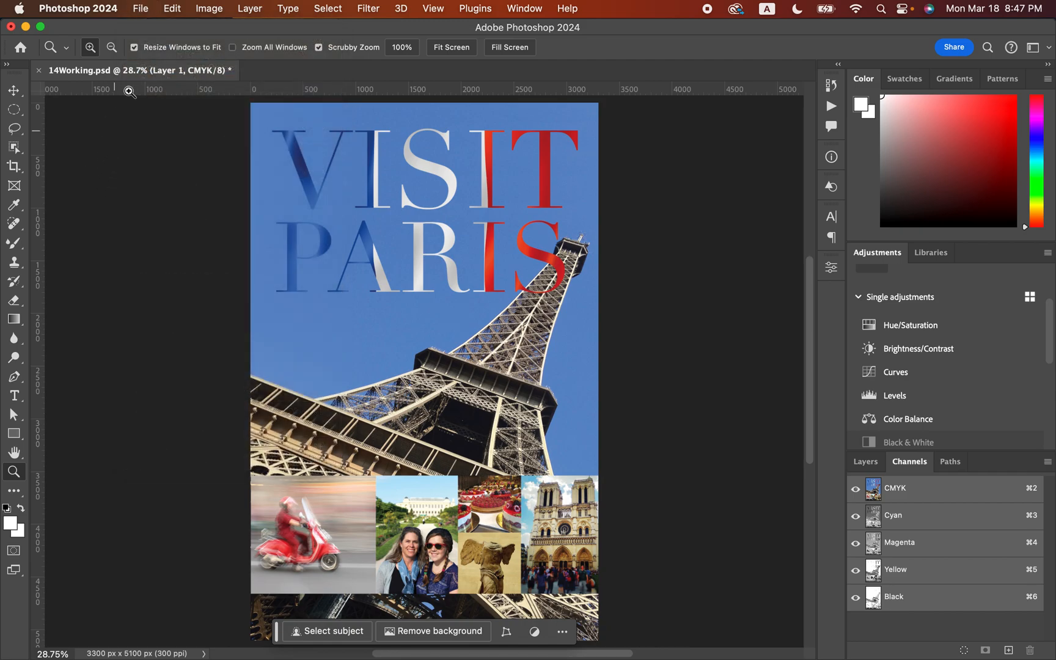
pyautogui.click(141, 9)
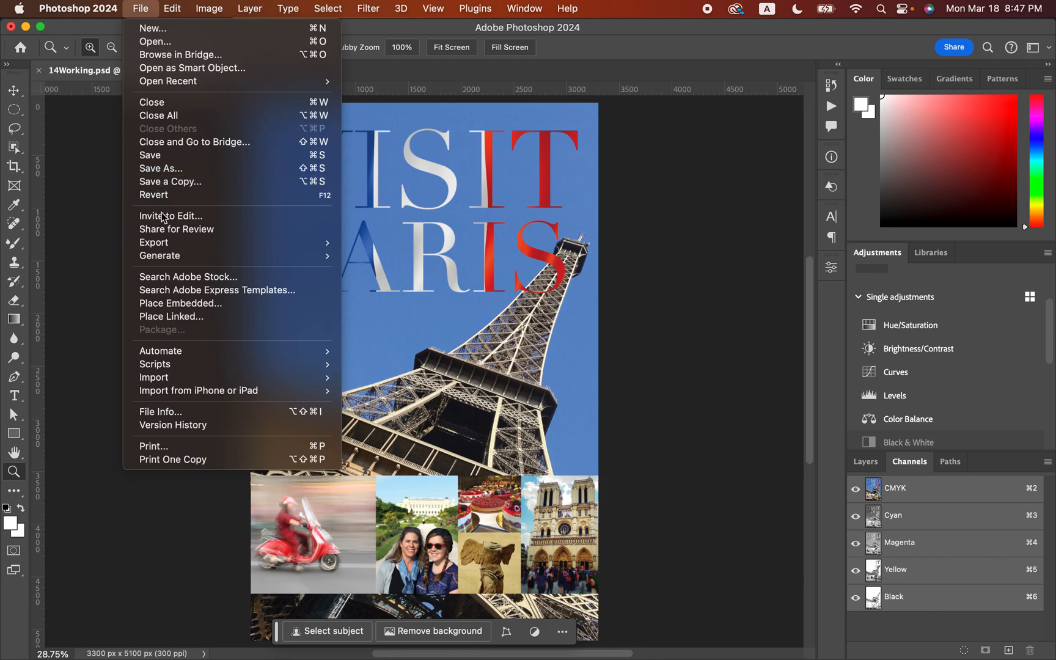
pyautogui.moveTo(174, 248)
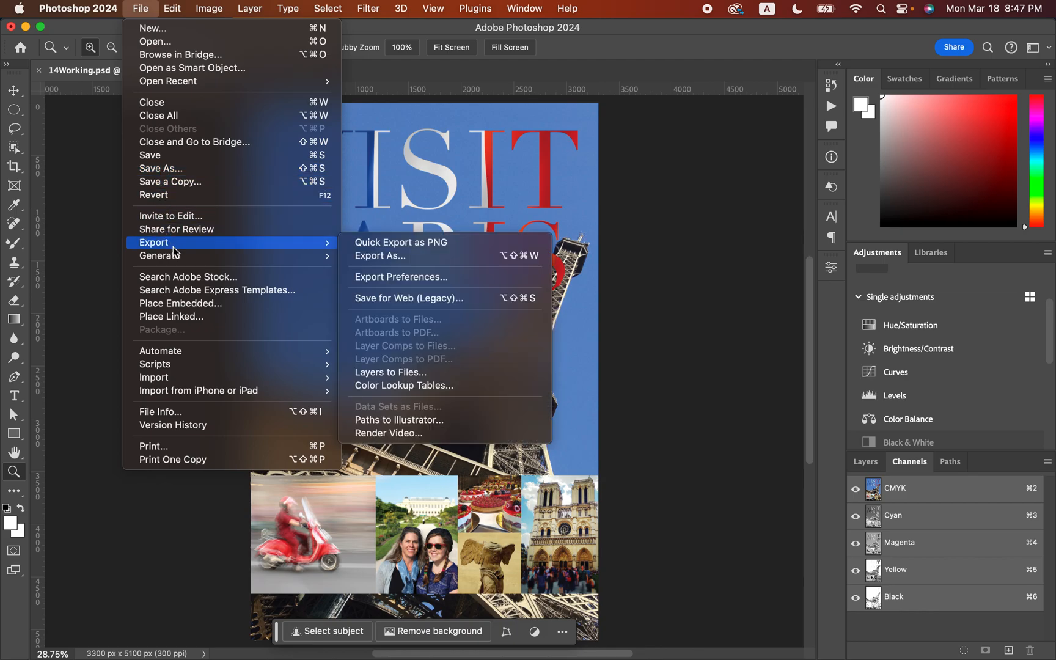
pyautogui.click(184, 183)
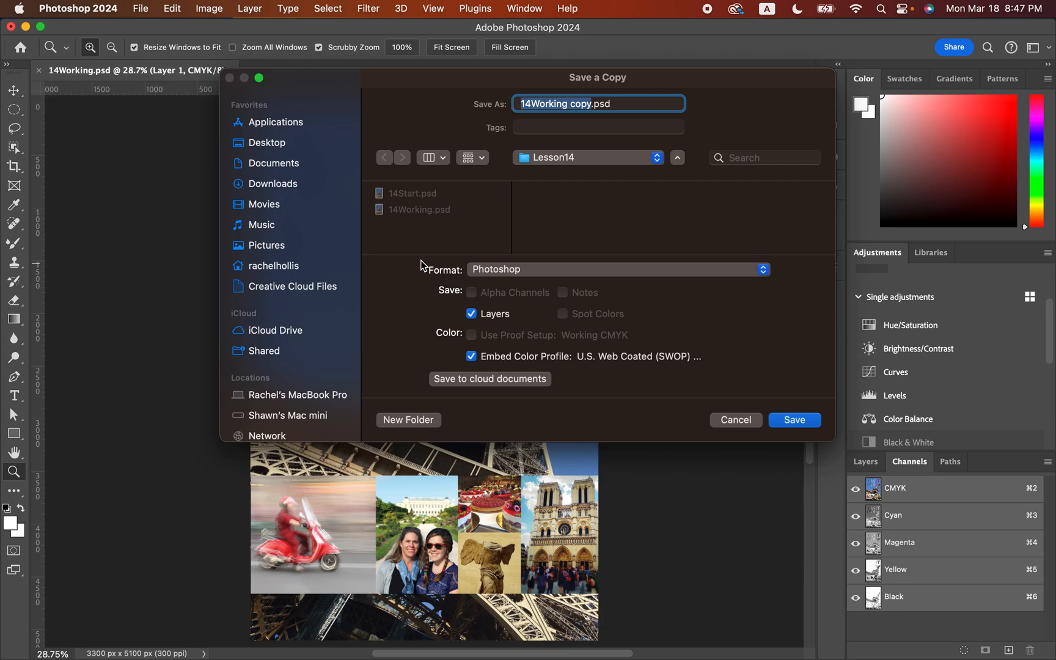
pyautogui.click(486, 272)
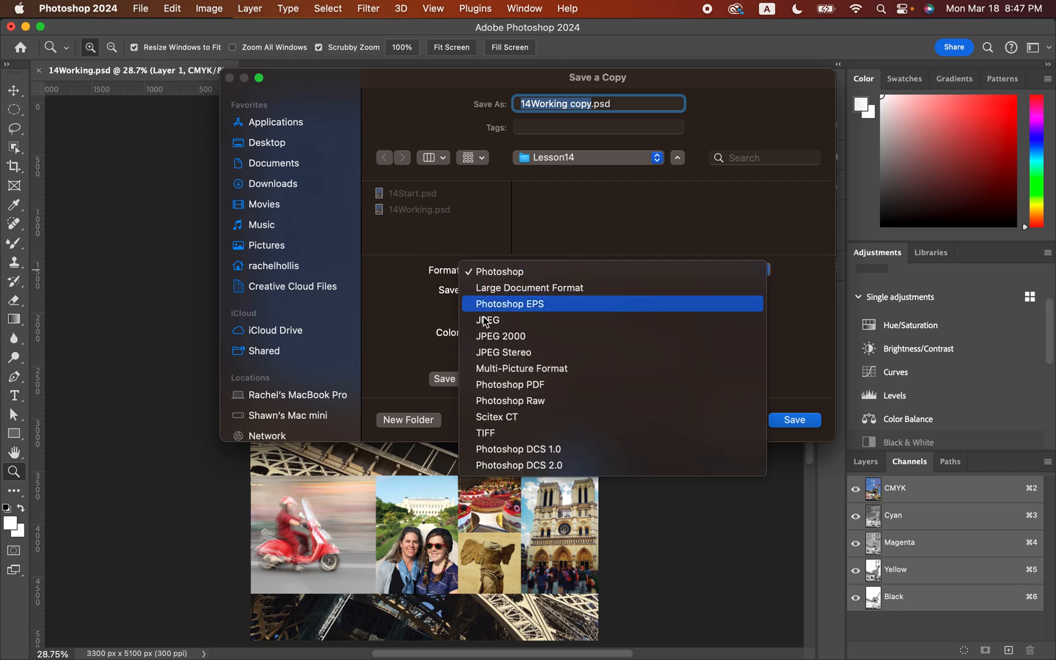
pyautogui.click(495, 386)
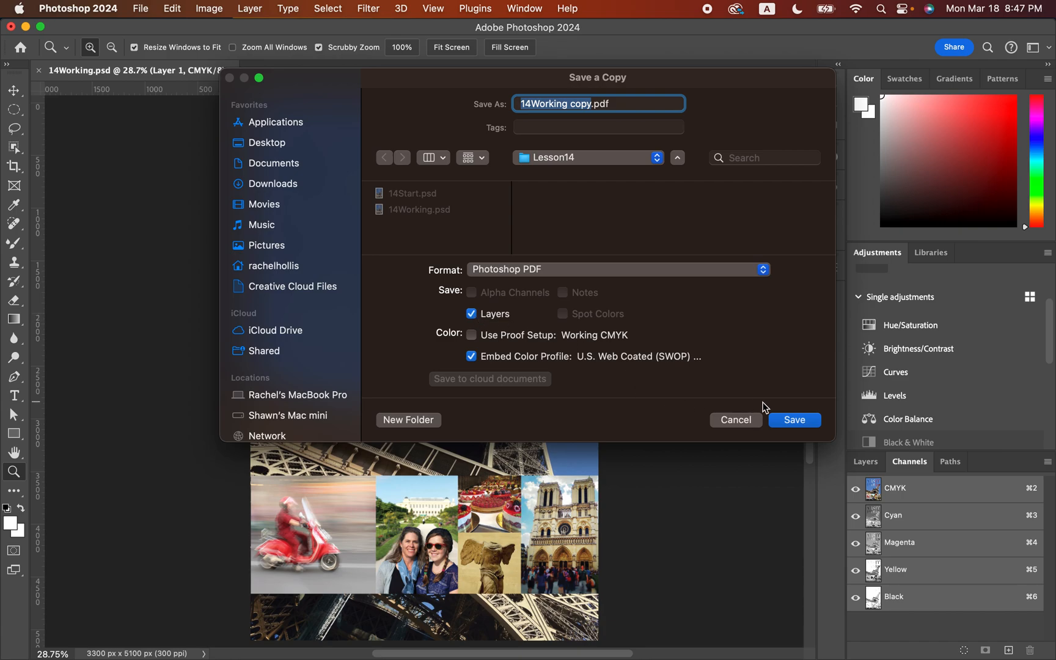
pyautogui.click(796, 424)
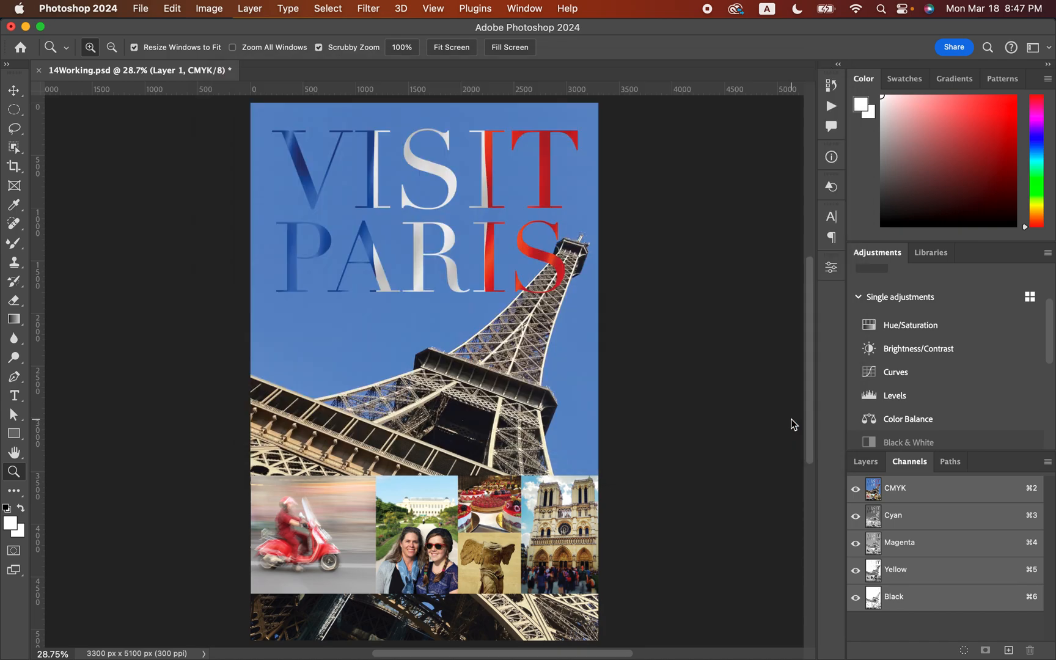
pyautogui.click(553, 278)
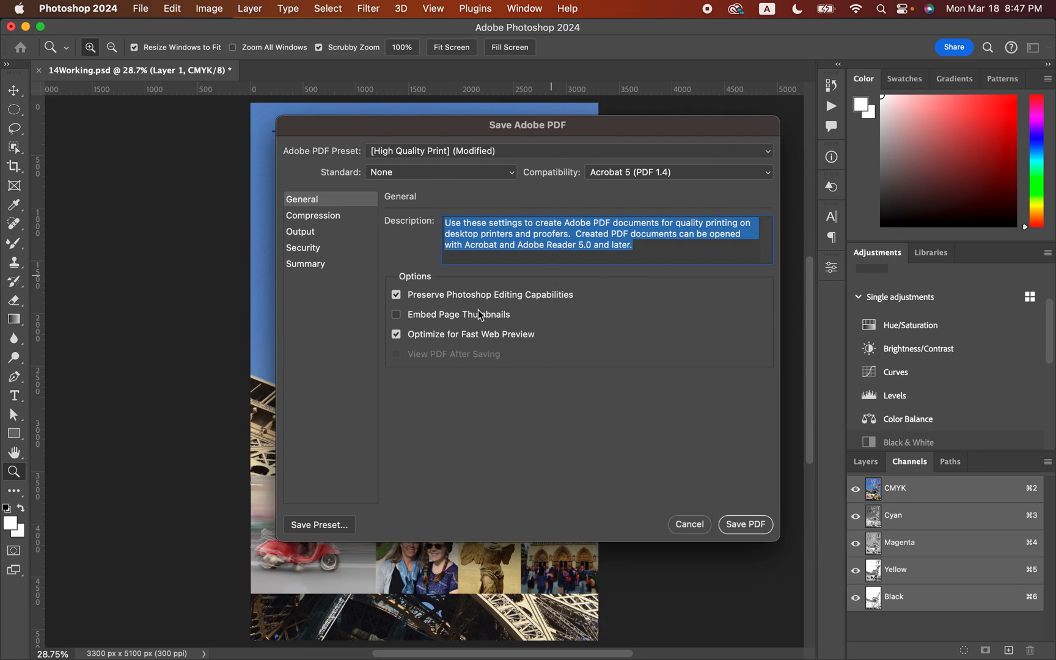
# Step: Set the Adobe PDF preset to PDF/X-4:2008 and save the PDF
pyautogui.moveTo(479, 310)
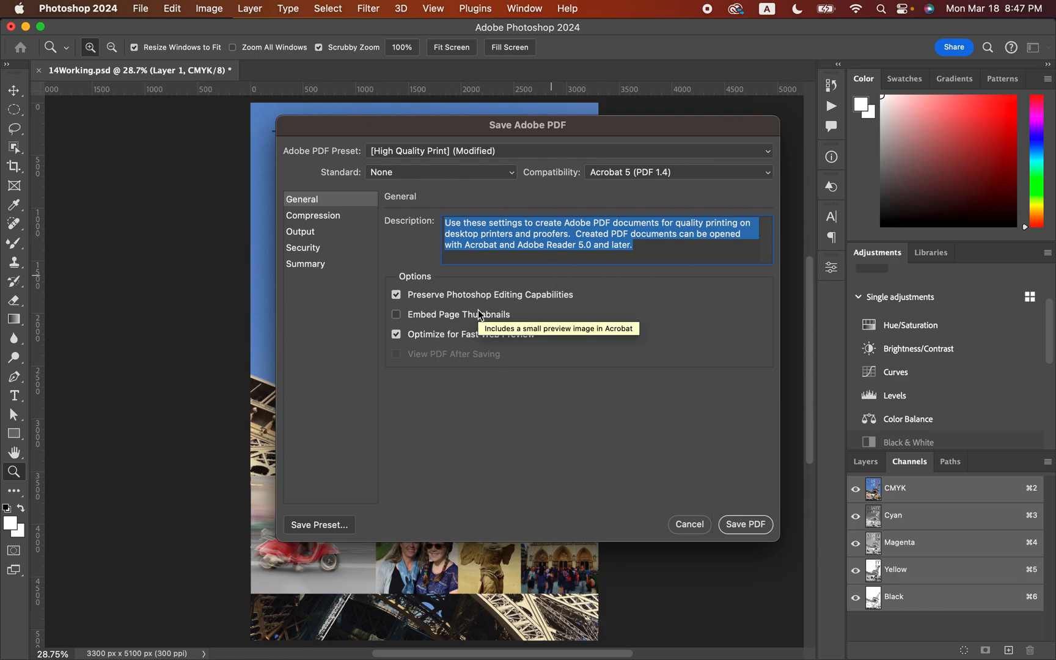
pyautogui.click(448, 153)
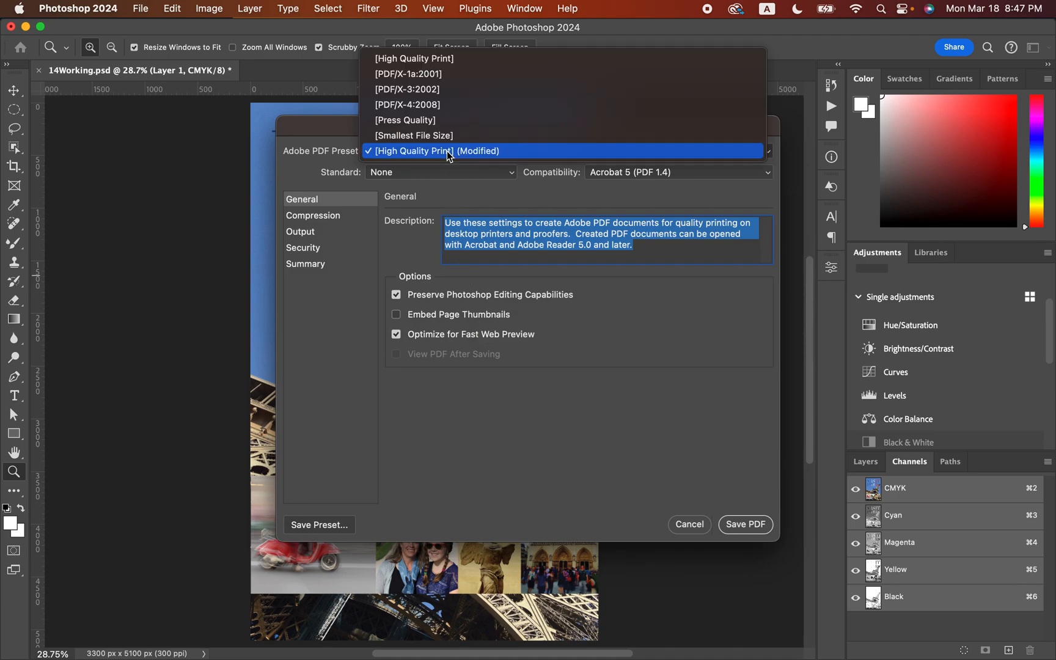
pyautogui.click(438, 106)
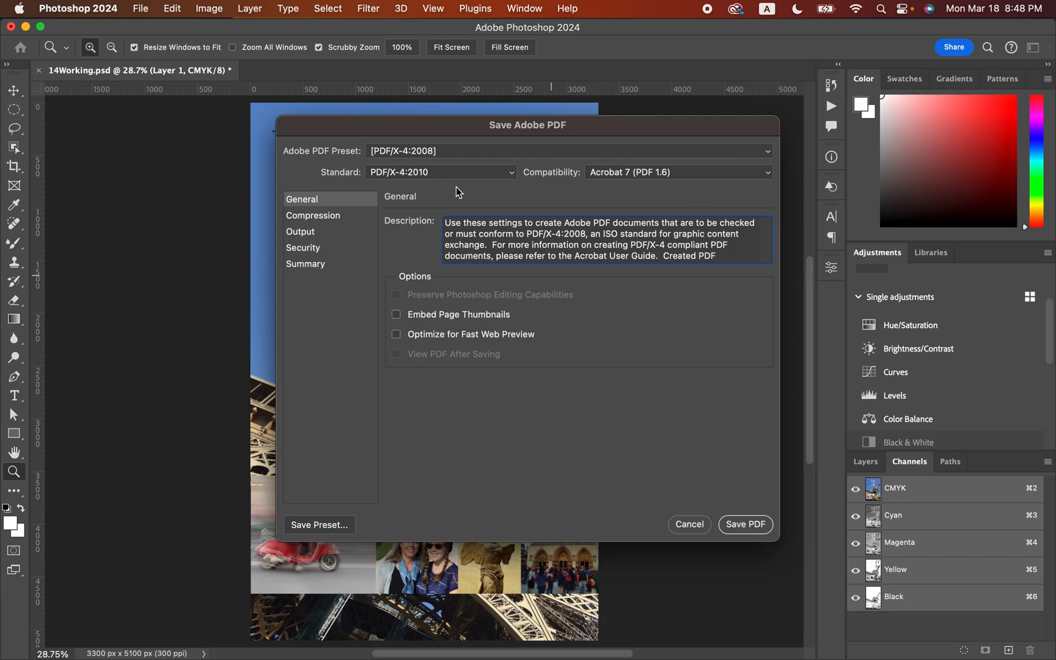
pyautogui.click(459, 151)
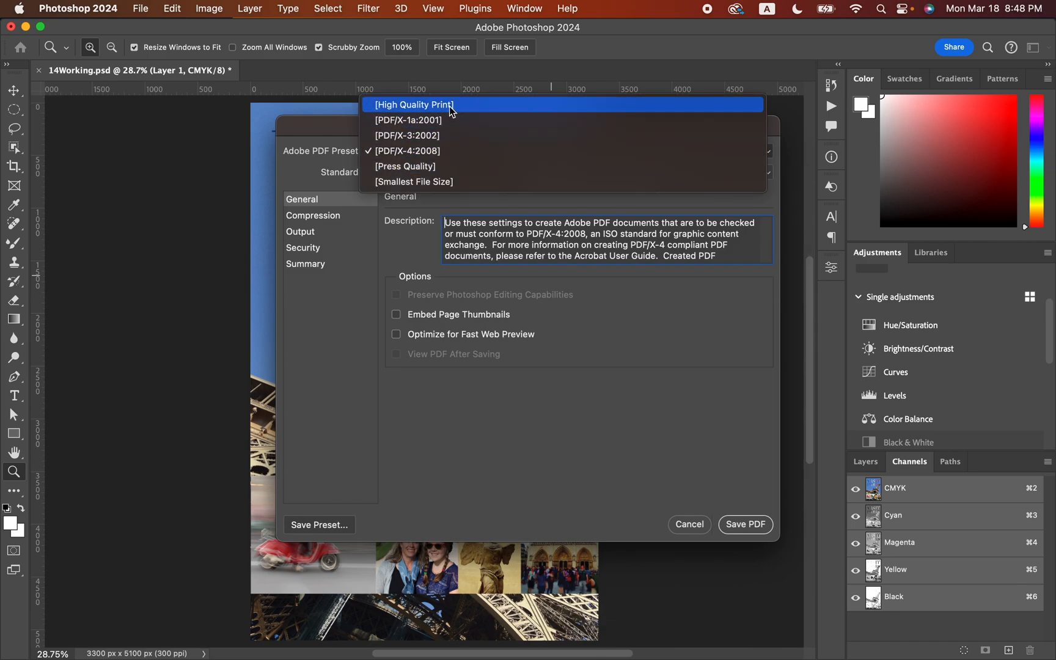
pyautogui.click(446, 152)
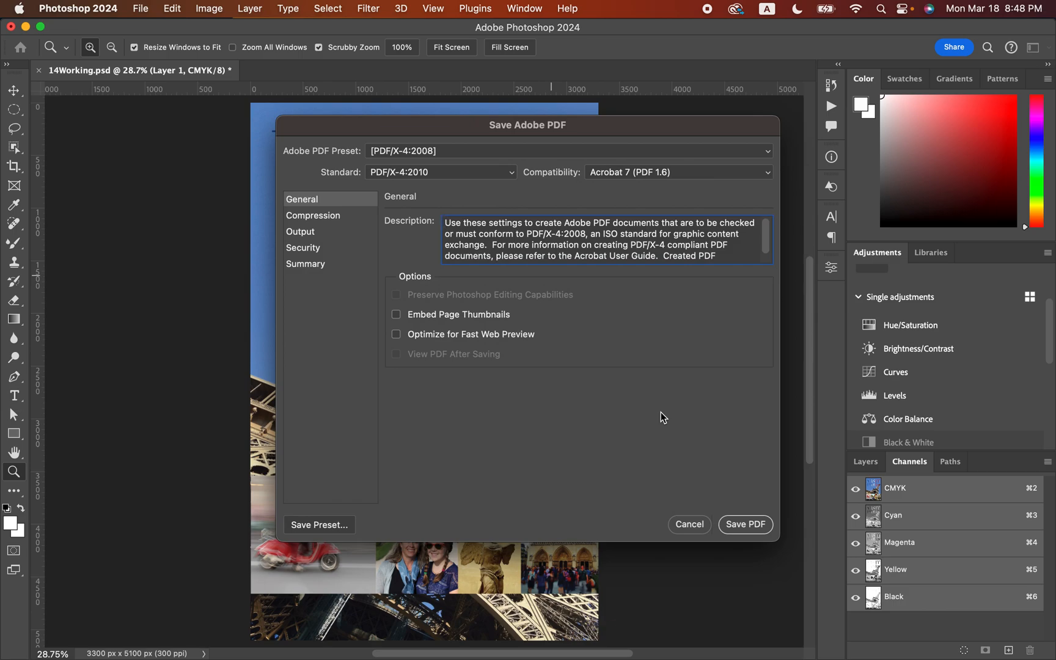
pyautogui.click(736, 527)
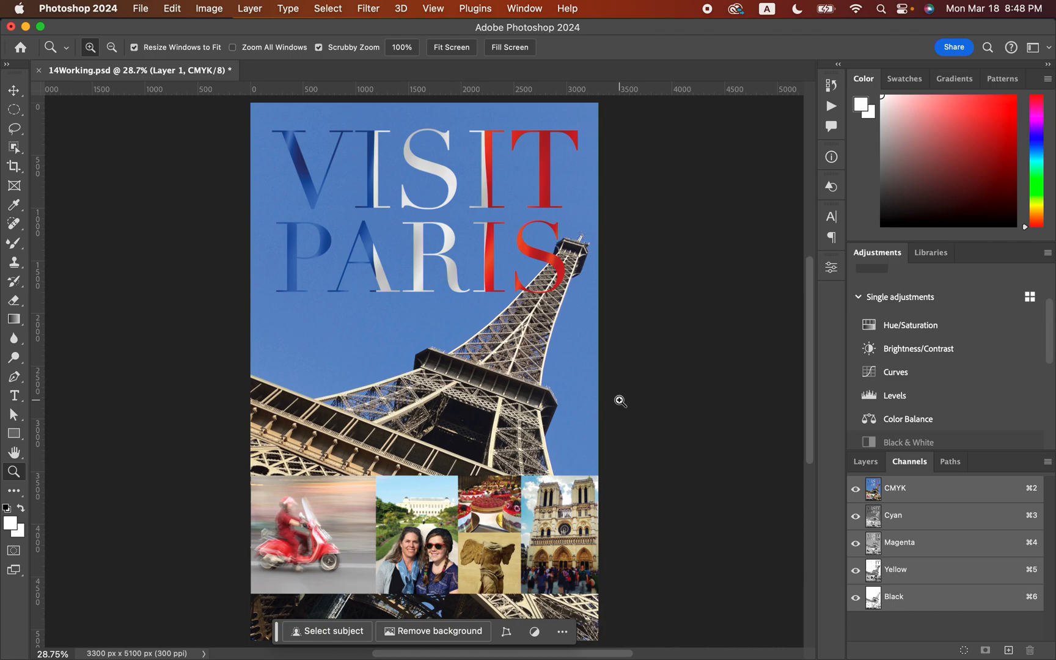
# Step: Open the print settings for the poster and review the printer setup, color management, and position and size options
pyautogui.click(142, 9)
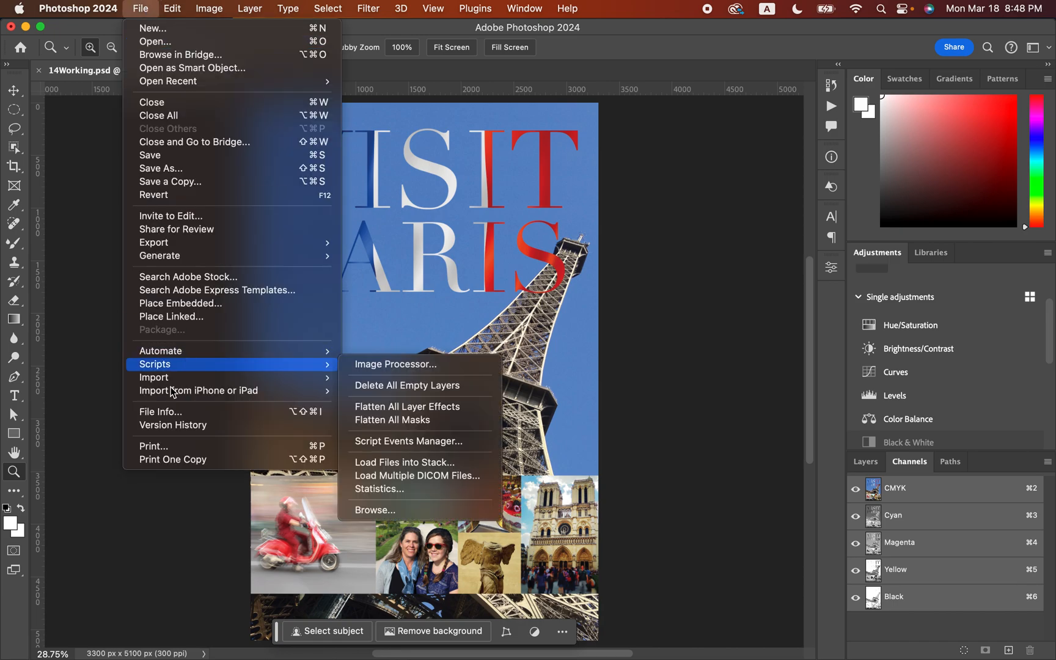
pyautogui.click(159, 447)
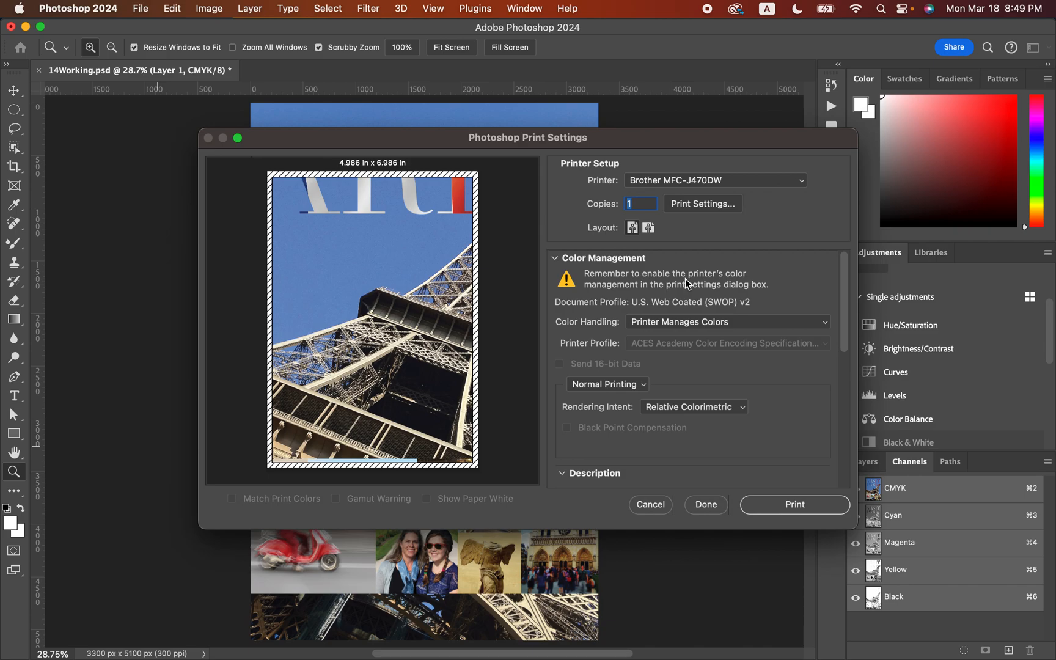
pyautogui.scroll(-6, 685, 275)
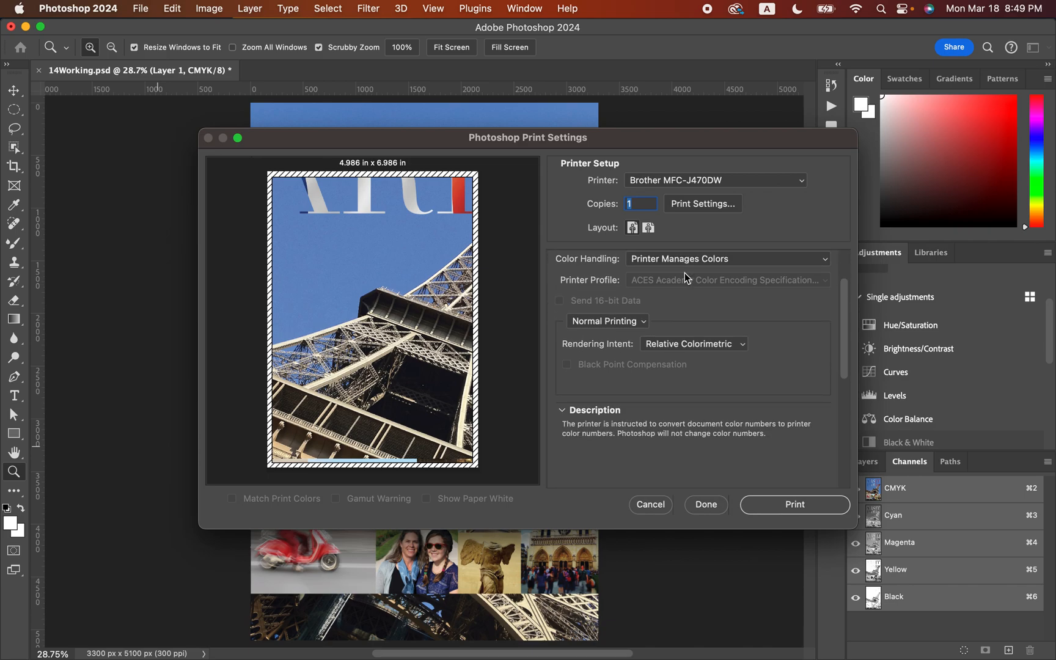
pyautogui.scroll(-3, 684, 273)
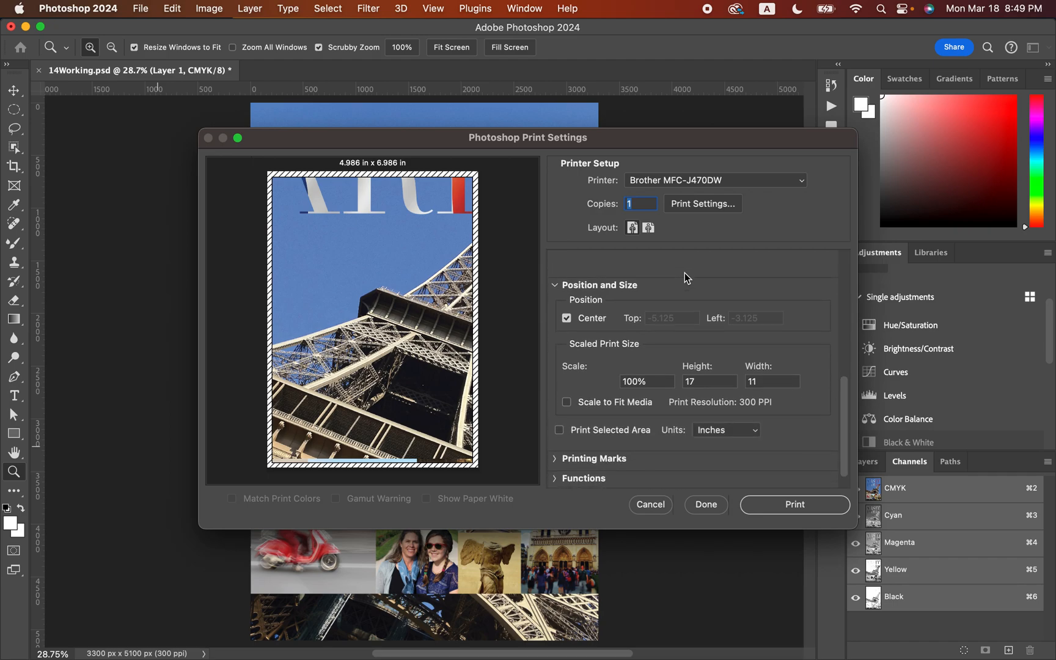
pyautogui.scroll(10, 685, 273)
pyautogui.scroll(1, 685, 273)
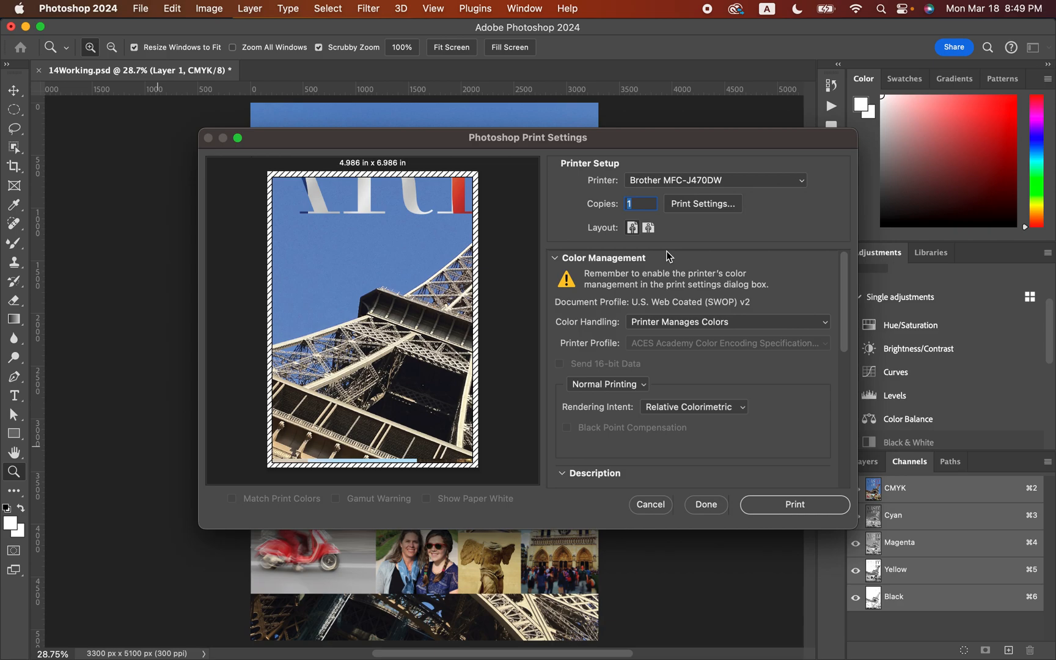
pyautogui.scroll(-2, 608, 314)
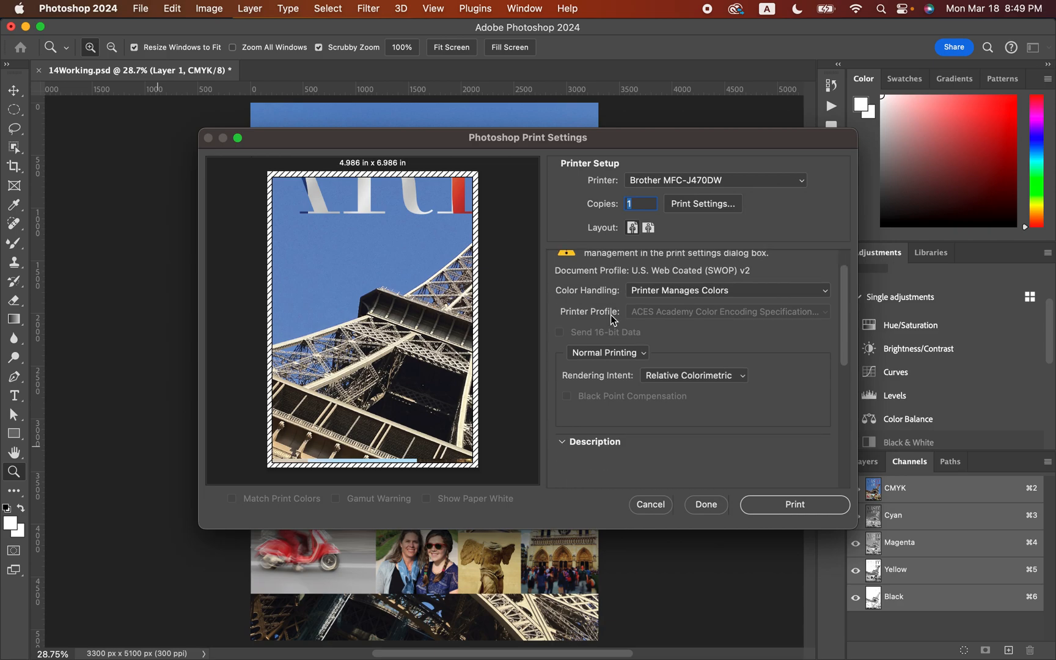
pyautogui.scroll(-2, 676, 295)
pyautogui.scroll(-6, 676, 296)
pyautogui.scroll(-3, 676, 296)
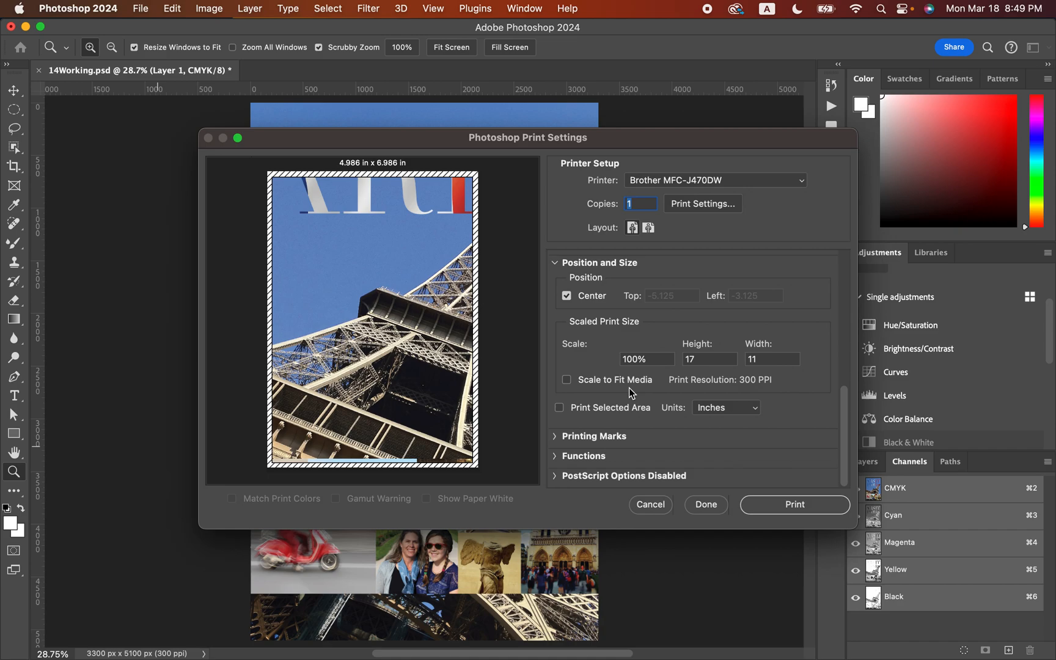